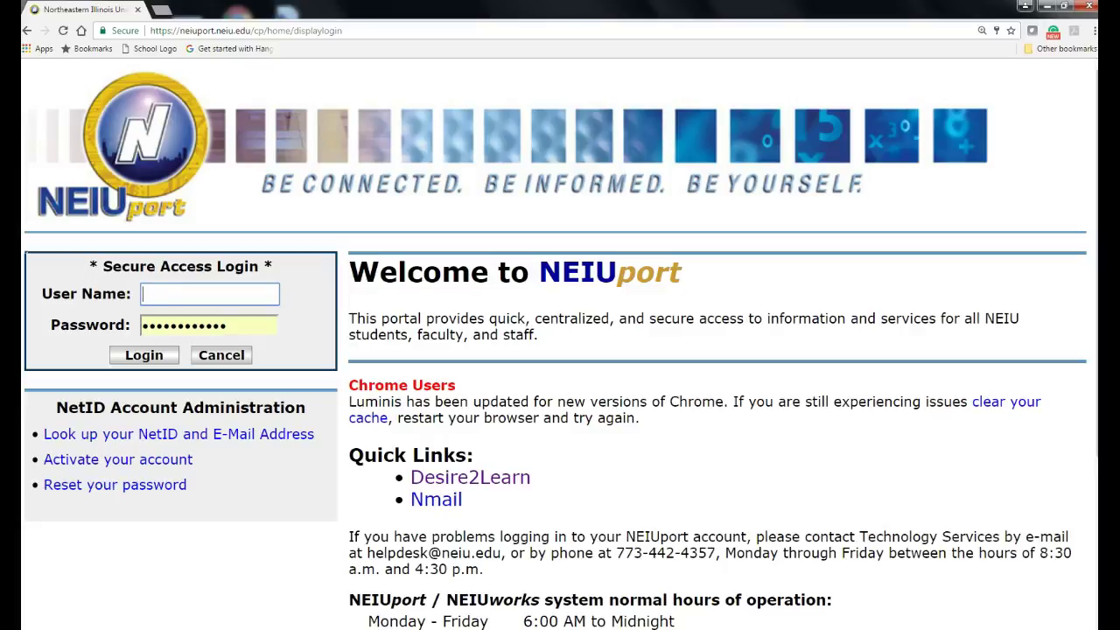
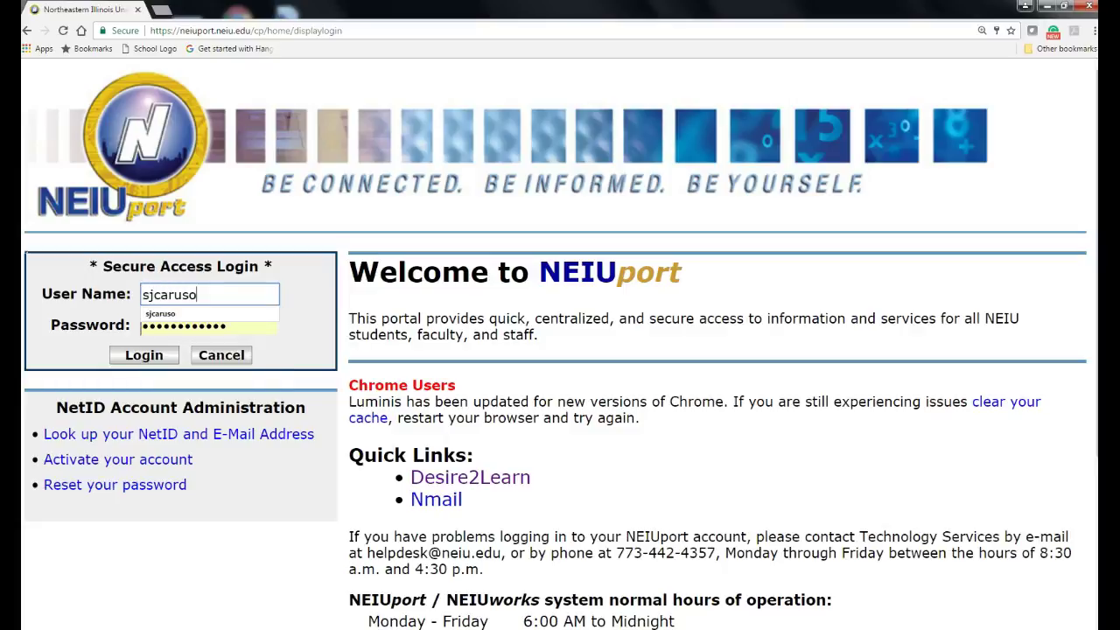
Step: Log into NEIUport with your username and open a maximized Desire2Learn in View as Student mode
click(143, 355)
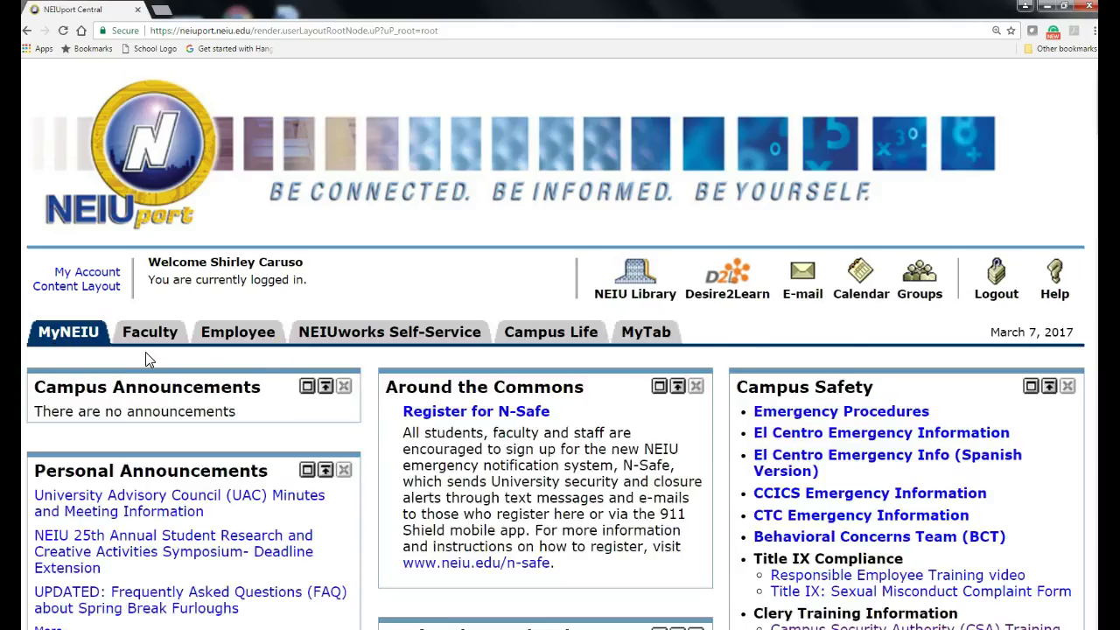
click(720, 300)
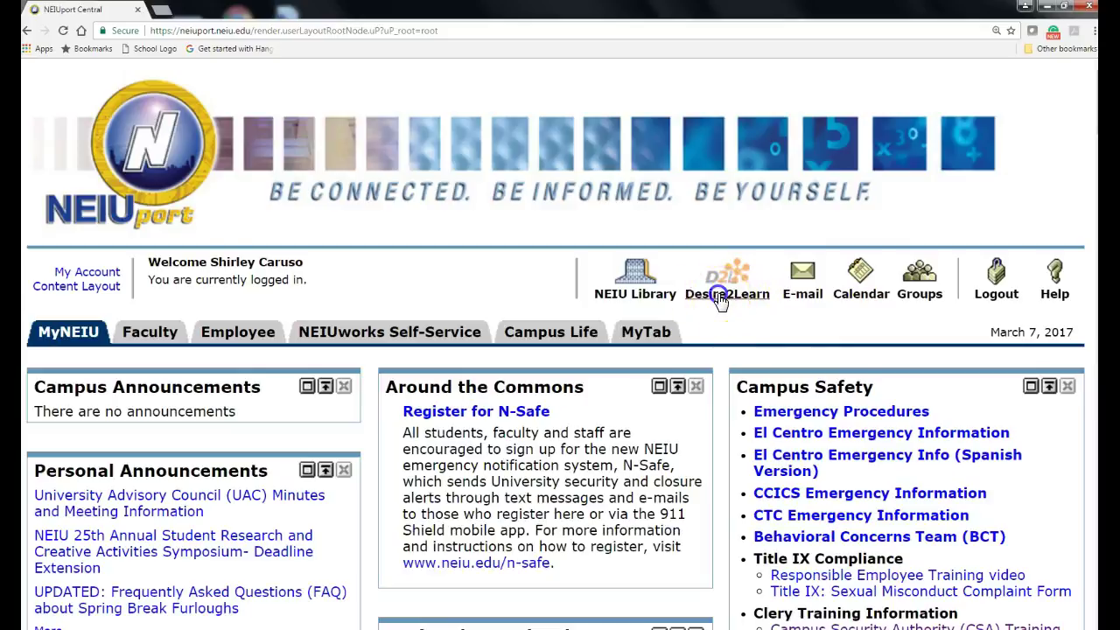
click(815, 140)
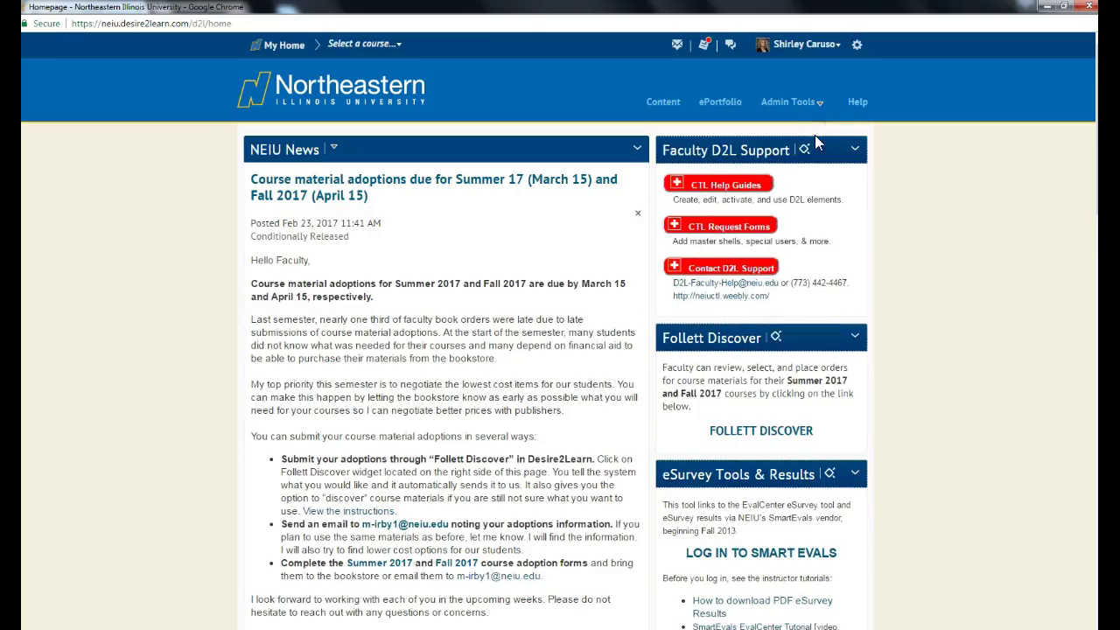
click(815, 46)
click(750, 69)
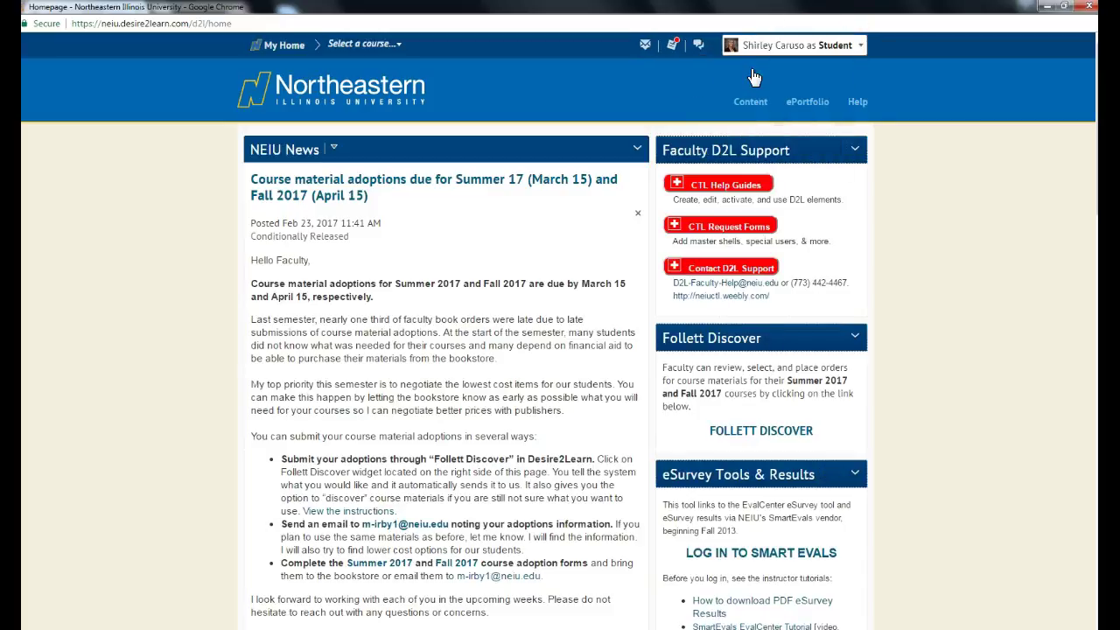
Step: Open the HRD_300_X3_201720 course and scroll down to its Course Content Browser
scroll(914, 371, down, 2)
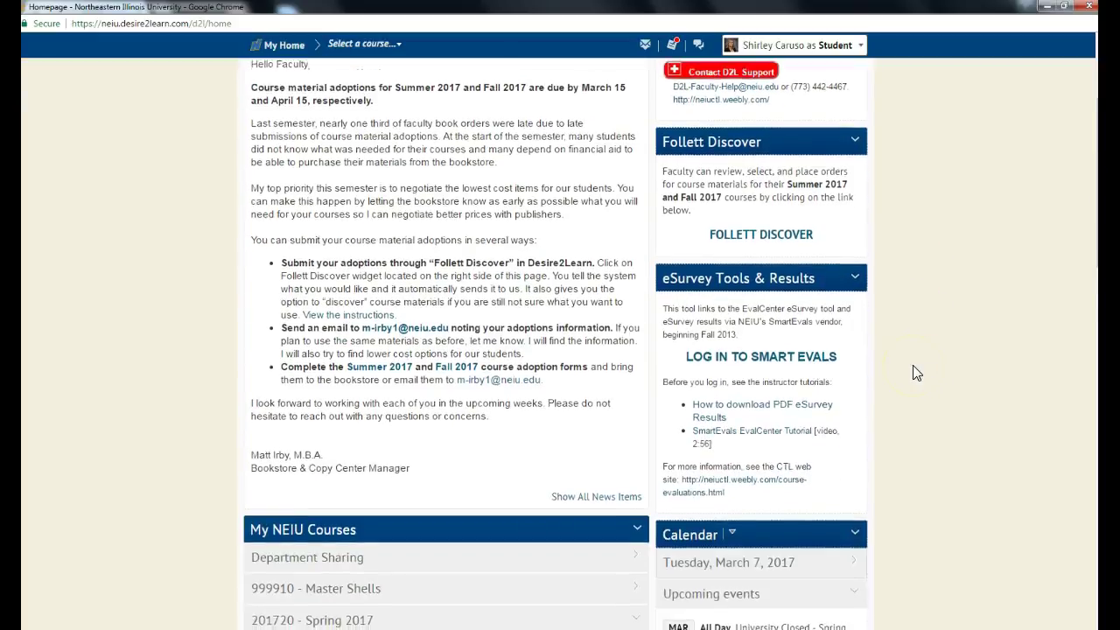
scroll(912, 373, down, 5)
scroll(912, 372, up, 4)
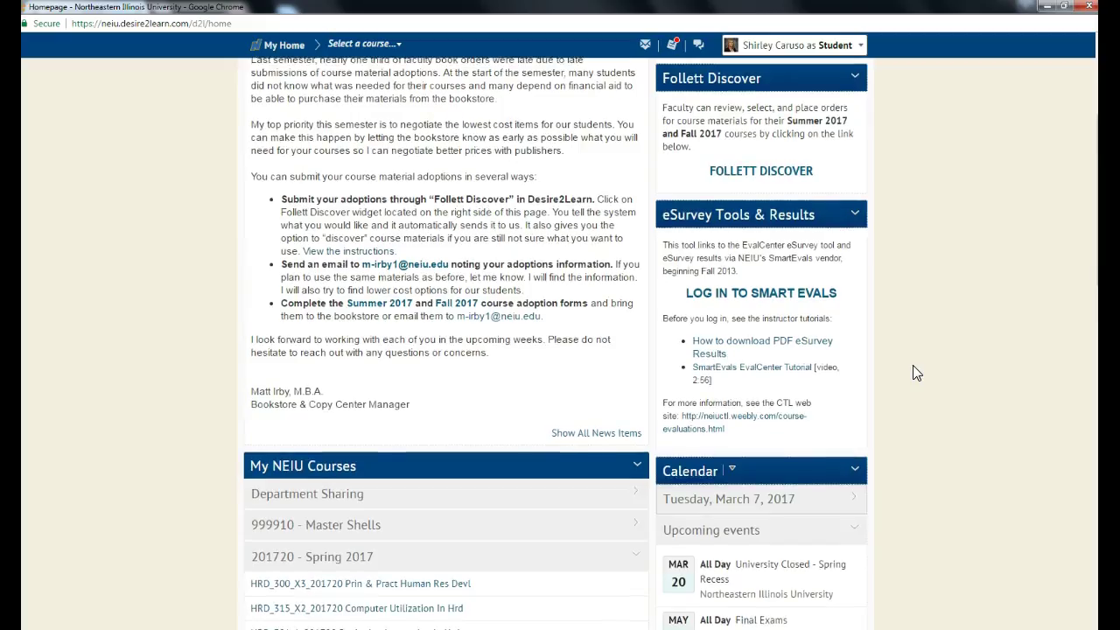
scroll(912, 373, down, 2)
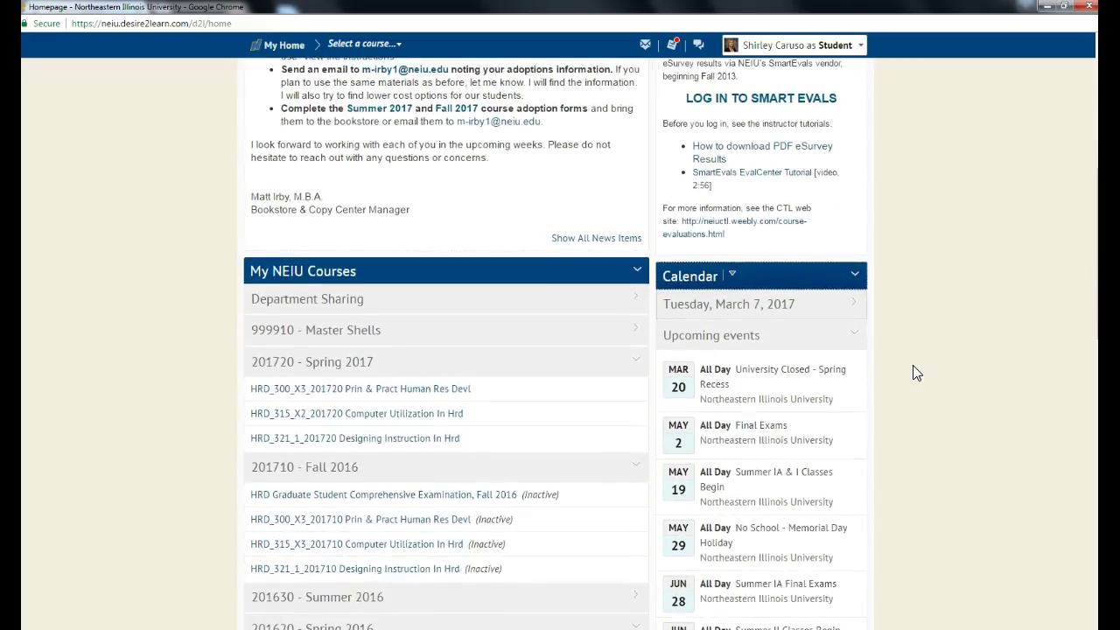
click(333, 391)
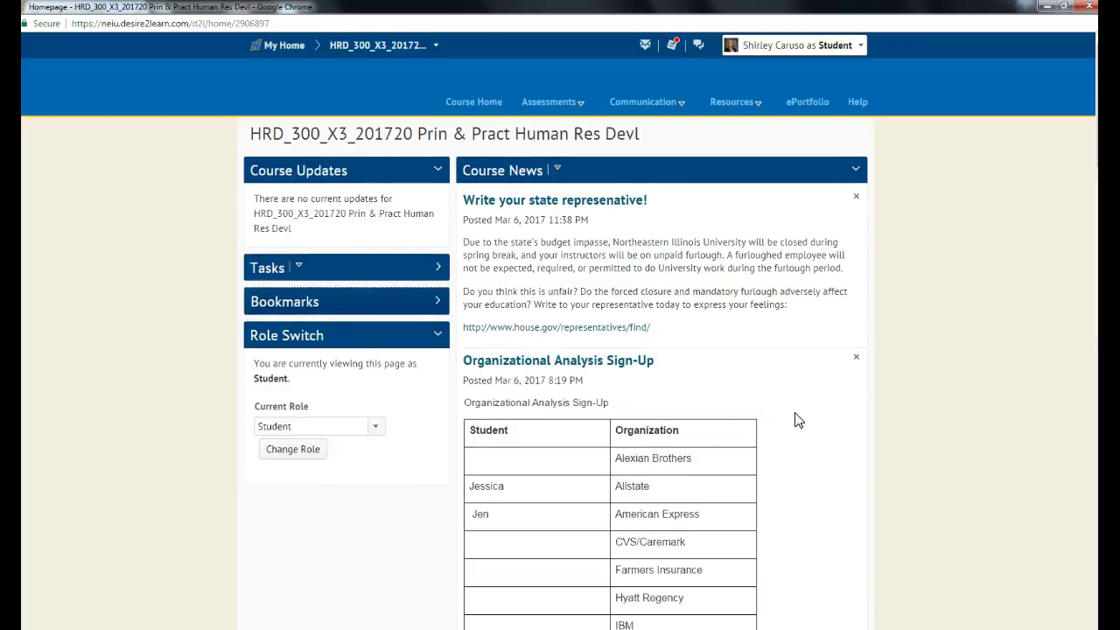
scroll(798, 420, down, 10)
scroll(798, 420, down, 15)
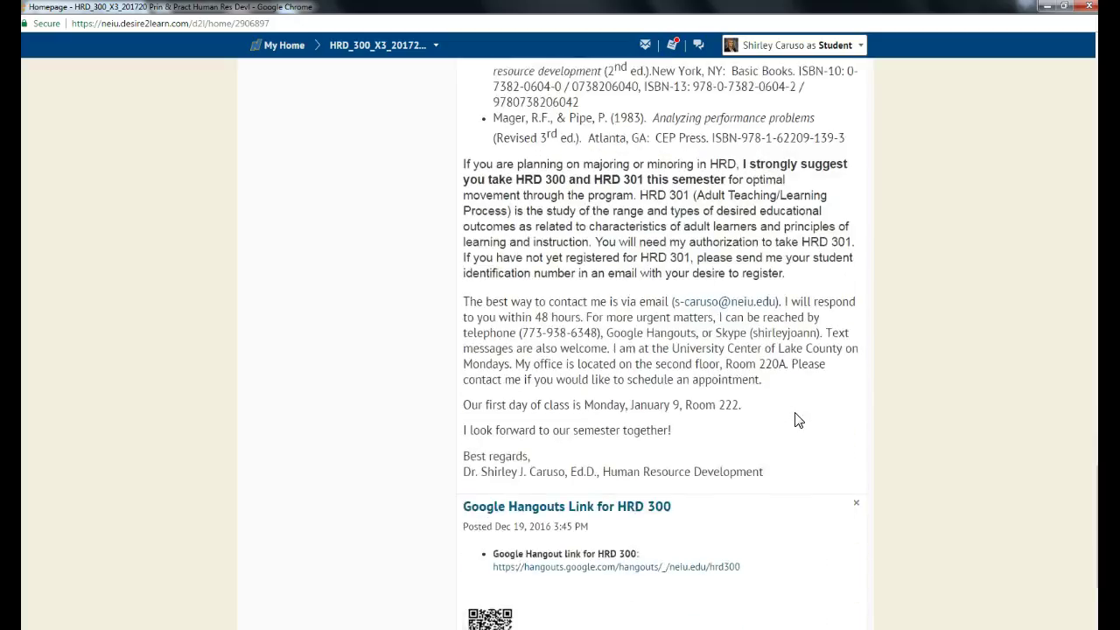
scroll(798, 420, down, 3)
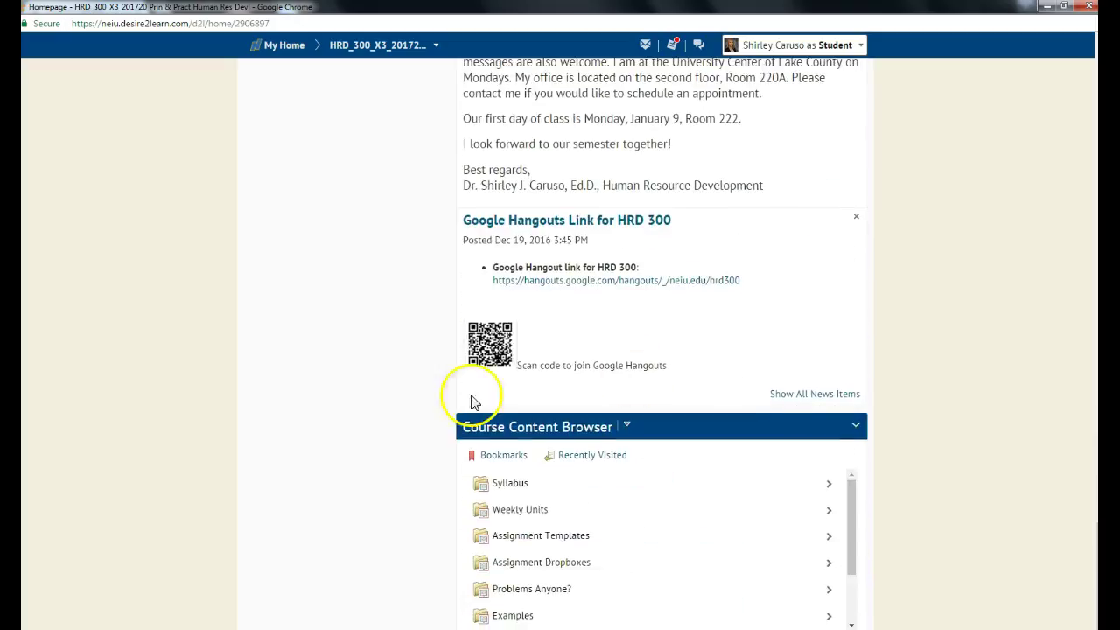
Step: Download the Instructional Design Written Report Template March 2015 from Assignment Templates and open it
click(537, 536)
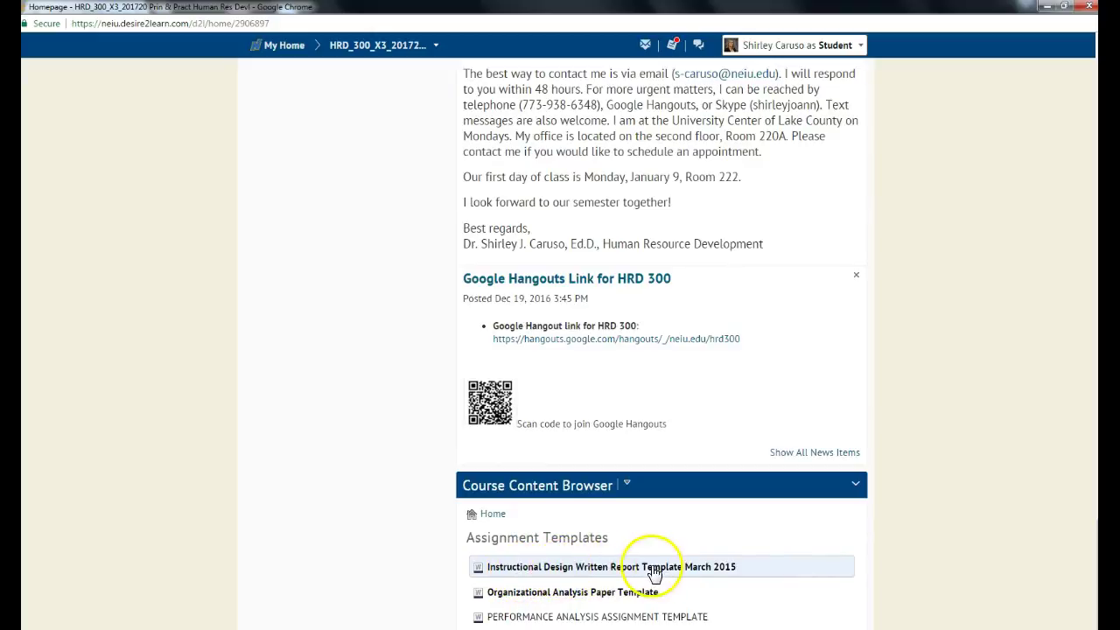
click(551, 570)
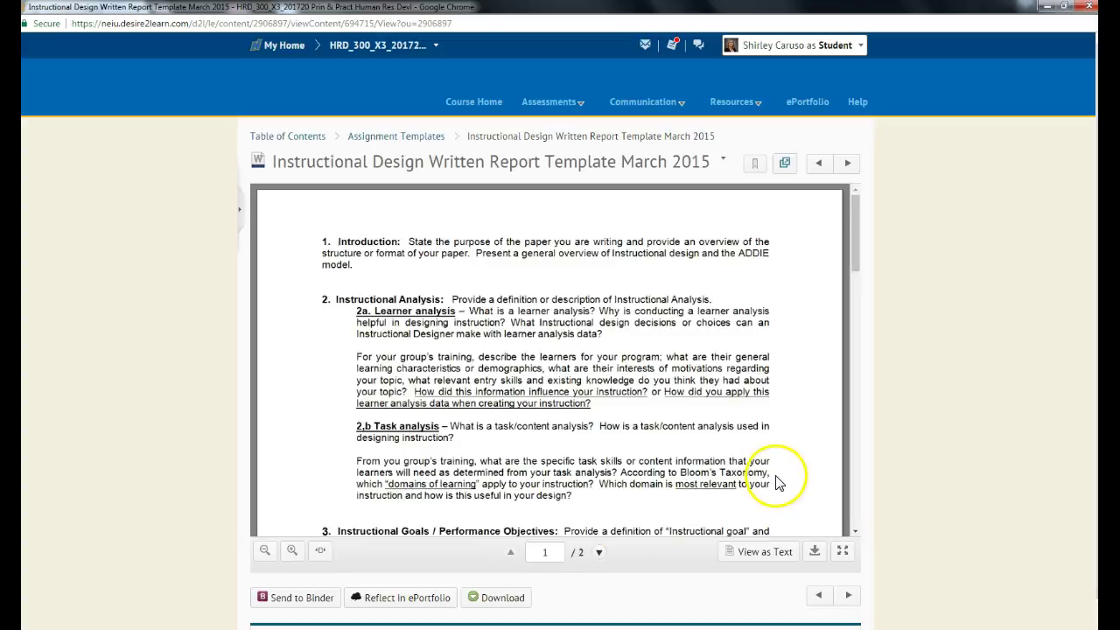
click(814, 551)
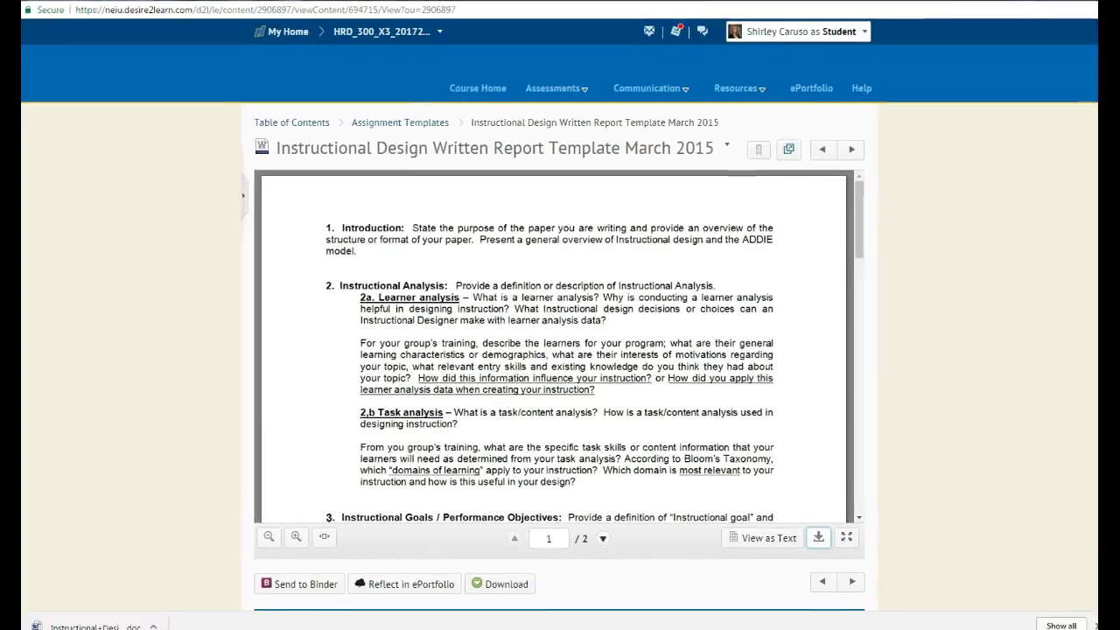
click(96, 619)
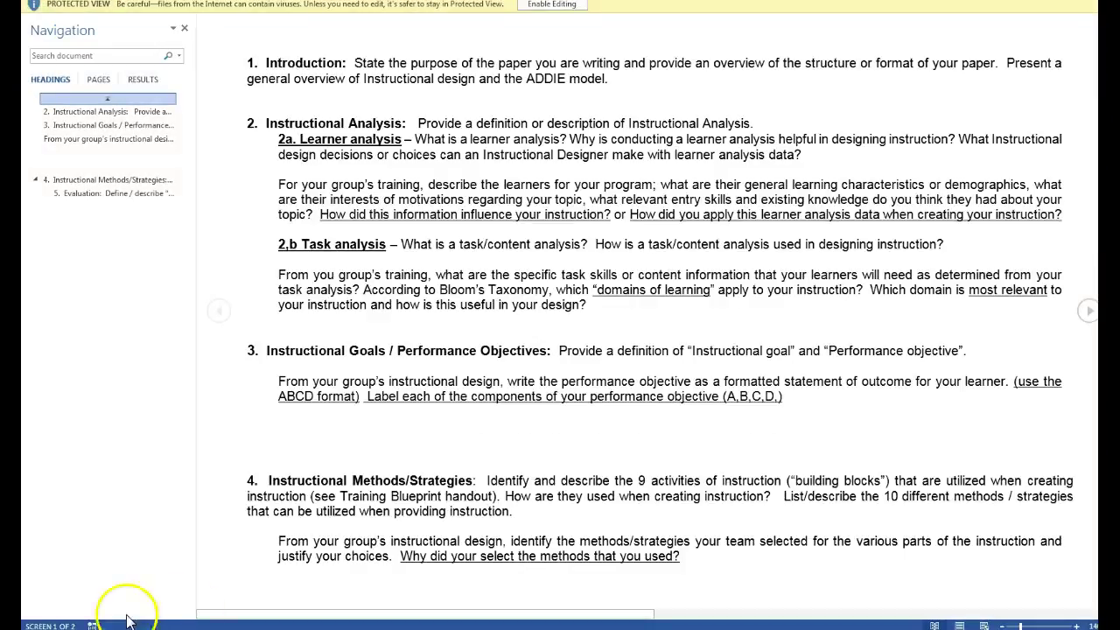
Step: Enable editing, save the template to the Desktop as Word 97-2003, then return to NEIUport in Chrome
click(545, 5)
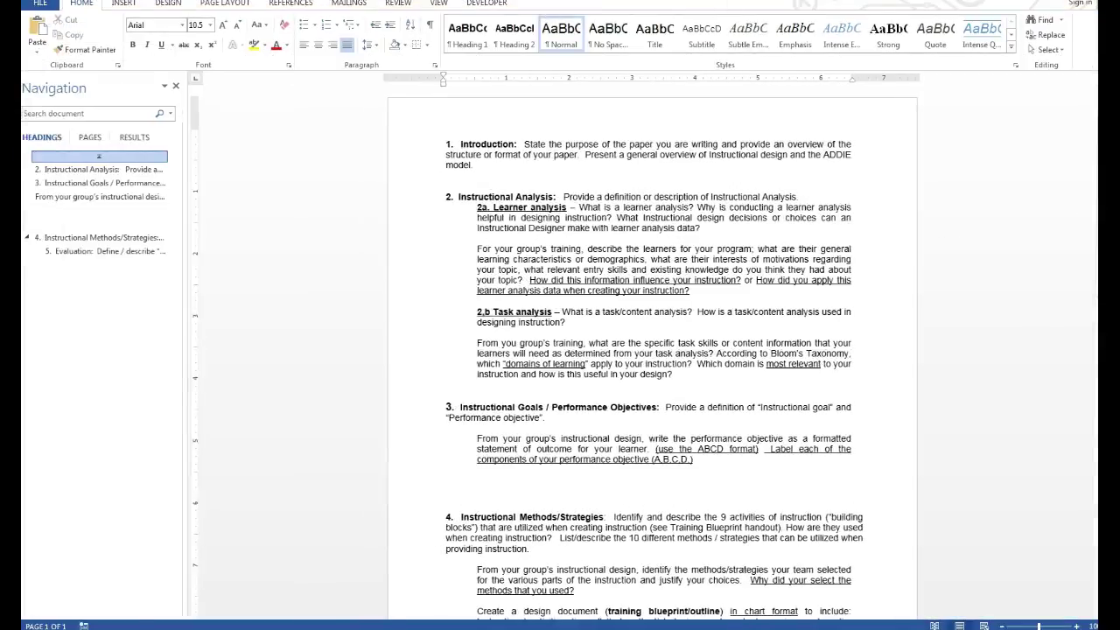
click(40, 4)
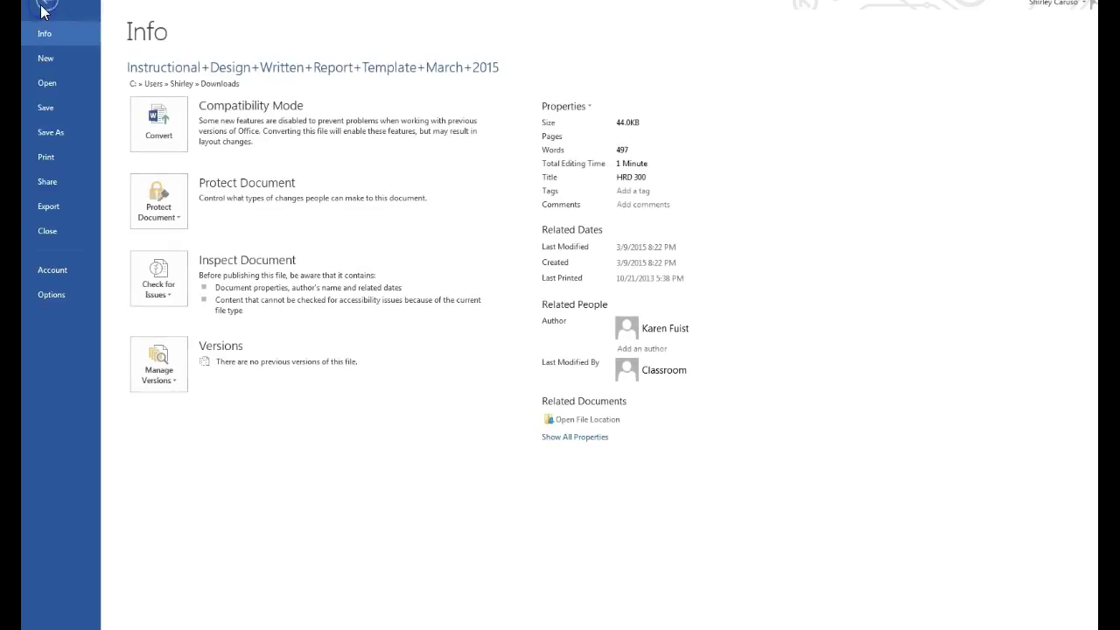
click(57, 132)
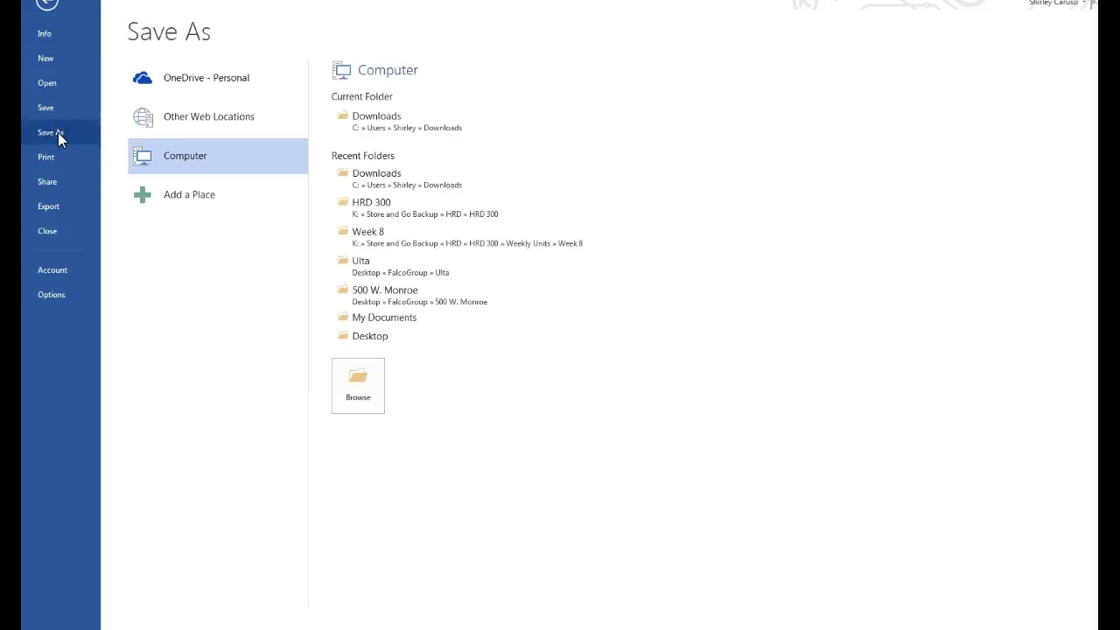
click(368, 336)
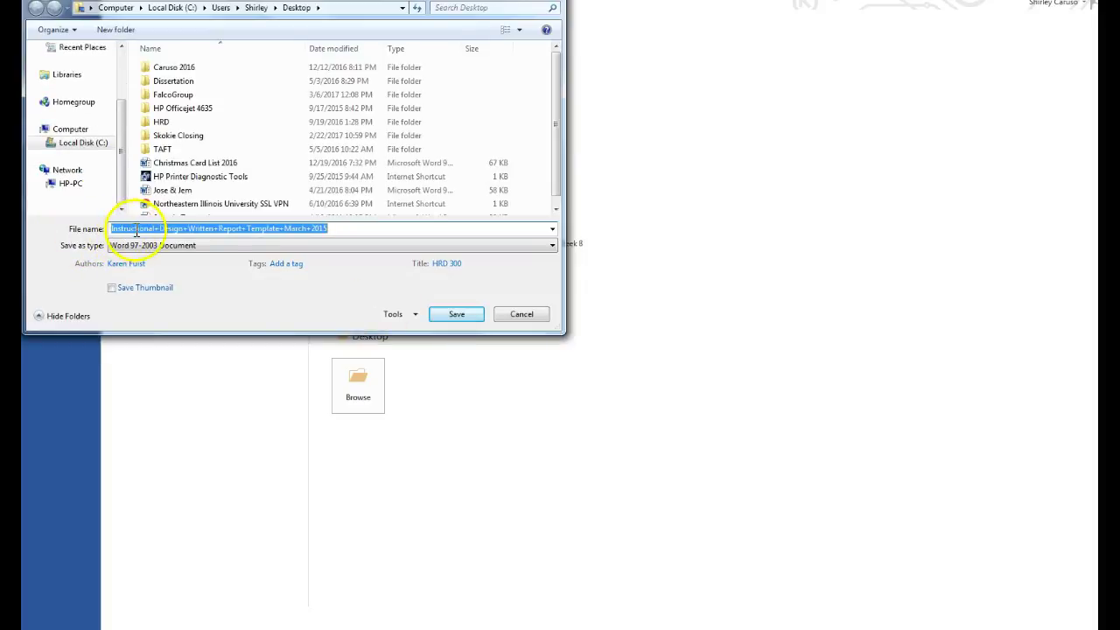
click(459, 315)
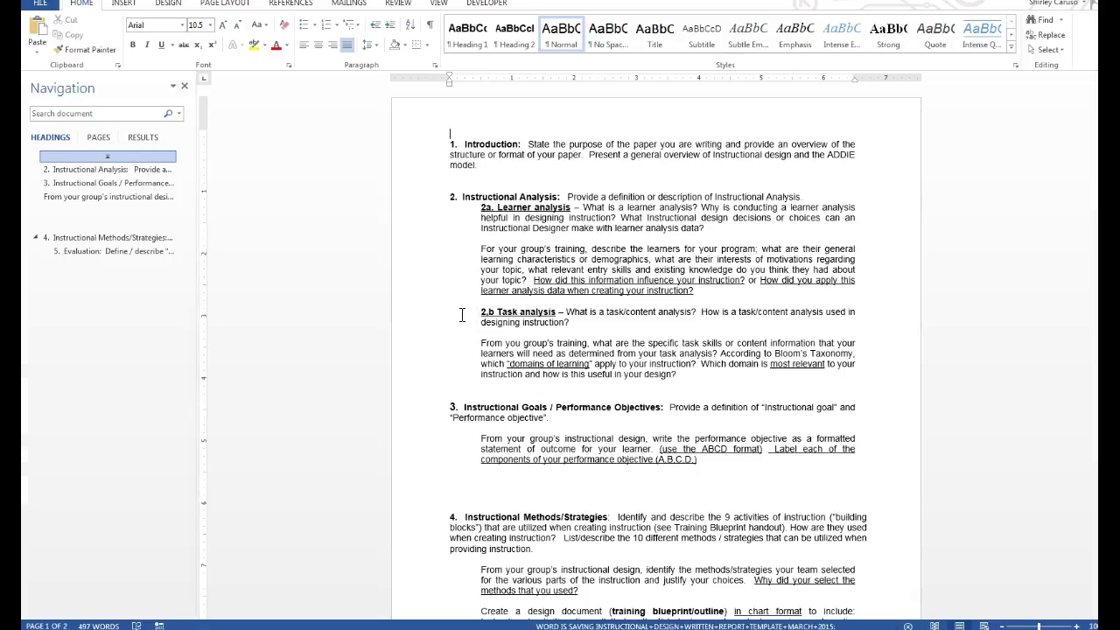
click(476, 308)
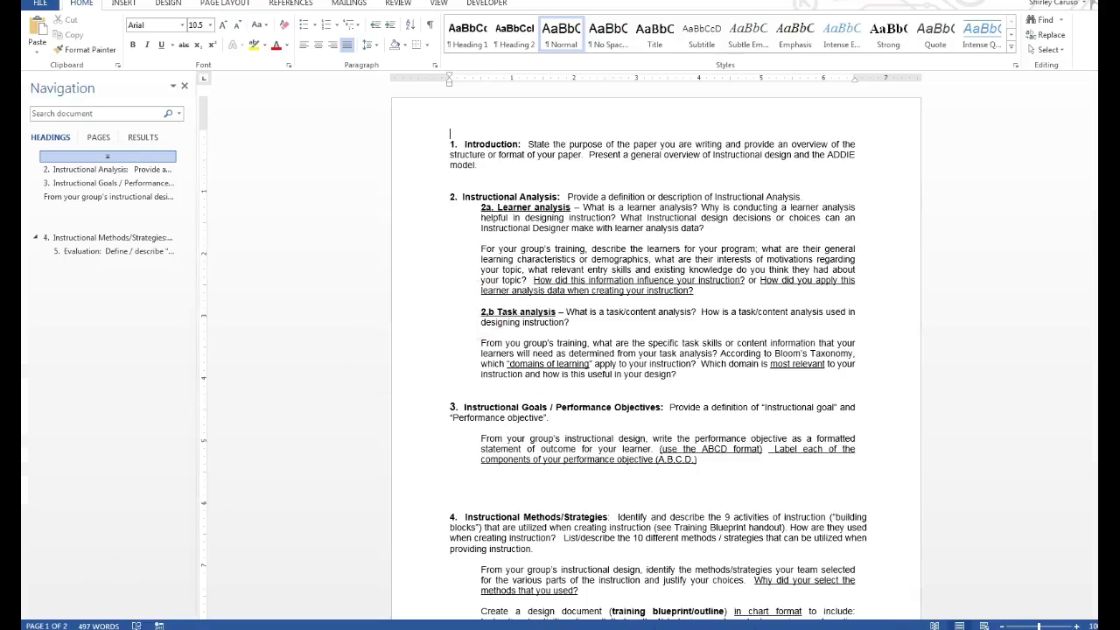
mouse_move(200, 628)
click(131, 577)
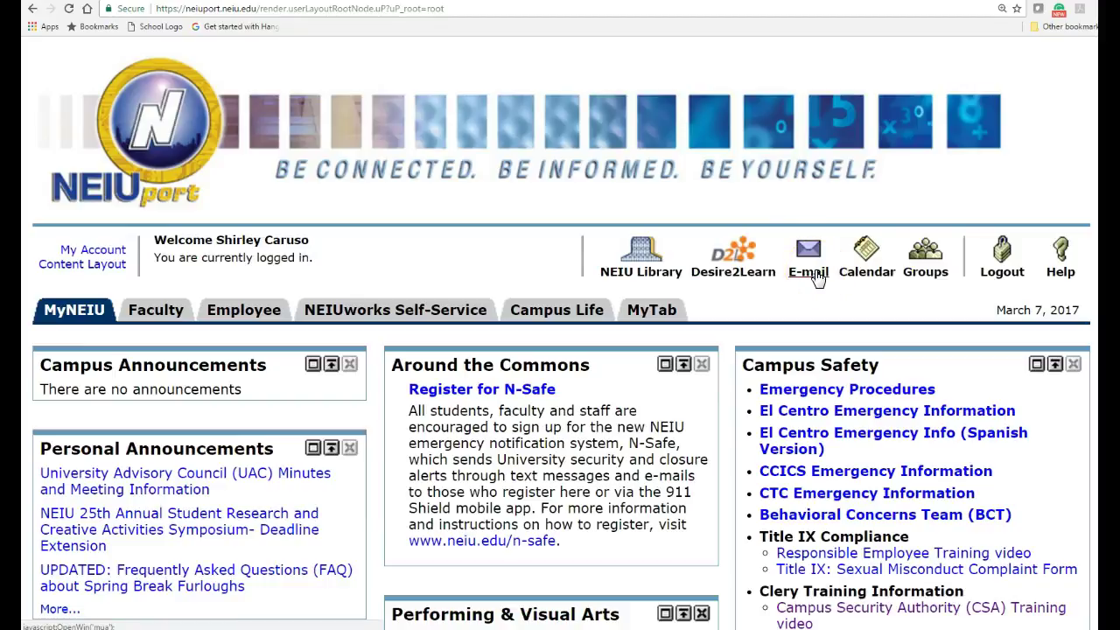
Step: Open Nmail from NEIUport and go to My Drive through the Google apps menu
click(816, 272)
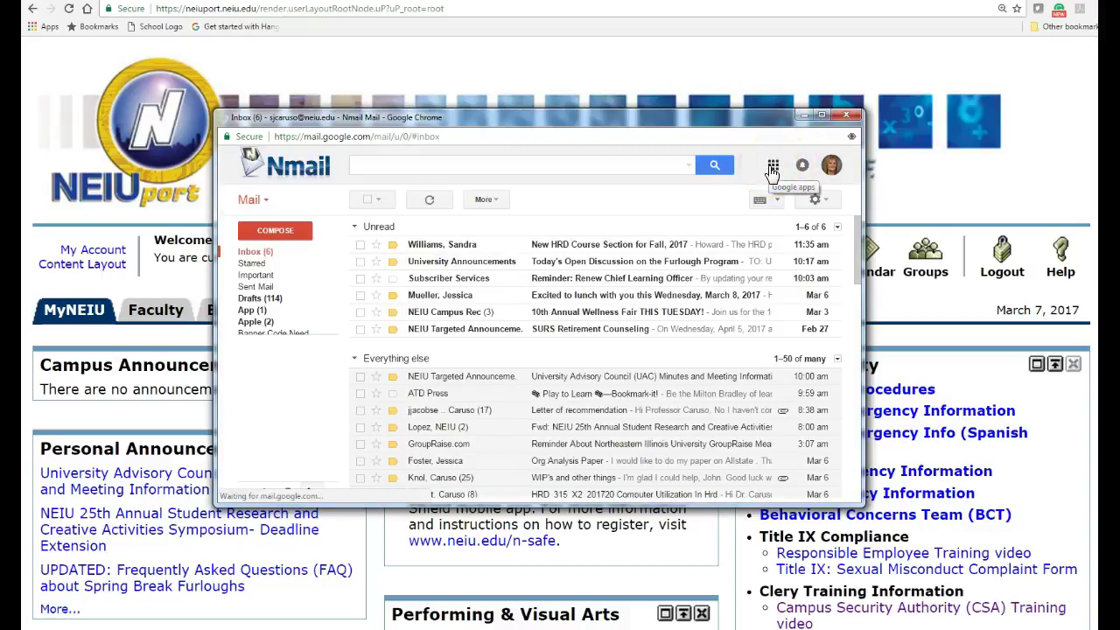
click(771, 174)
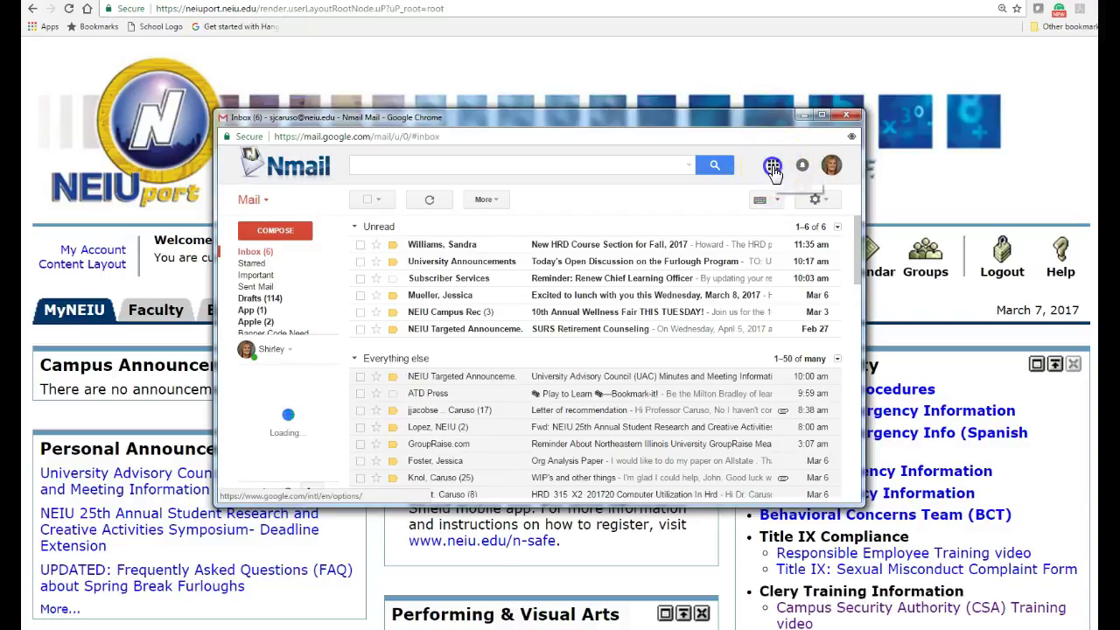
click(773, 172)
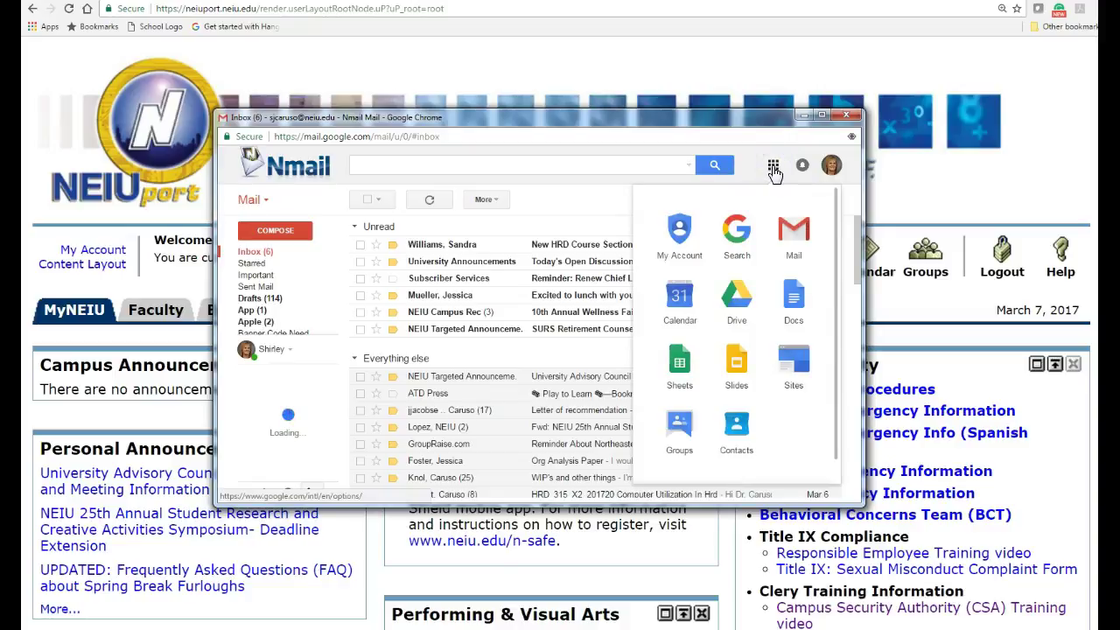
click(739, 303)
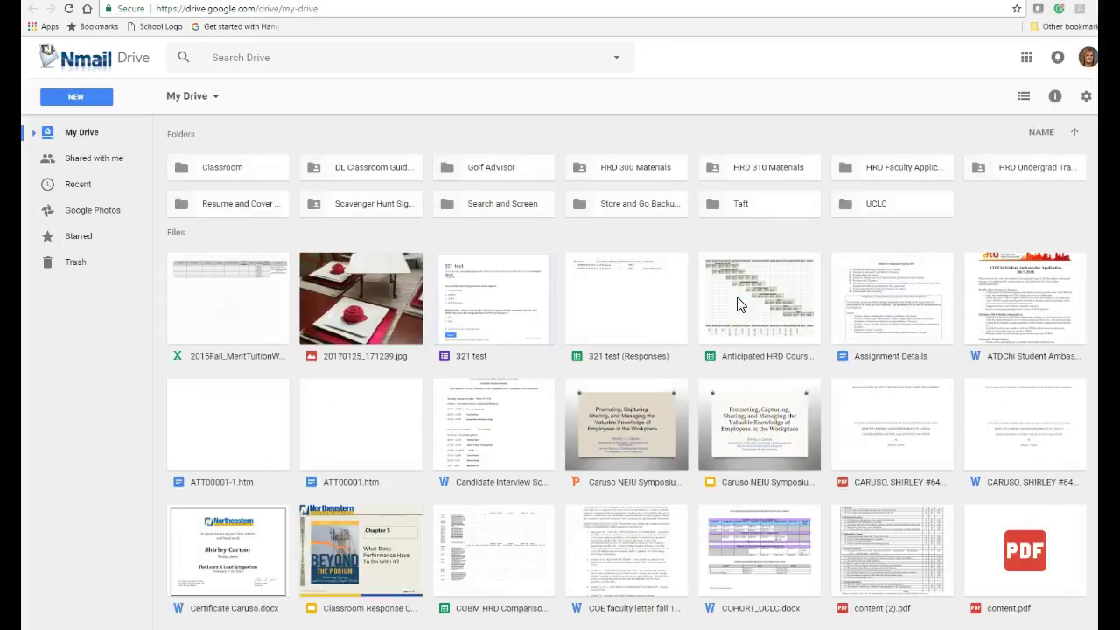
click(125, 133)
Step: Upload the Instructional Design Written Report Template from the Desktop to My Drive and open it
click(84, 101)
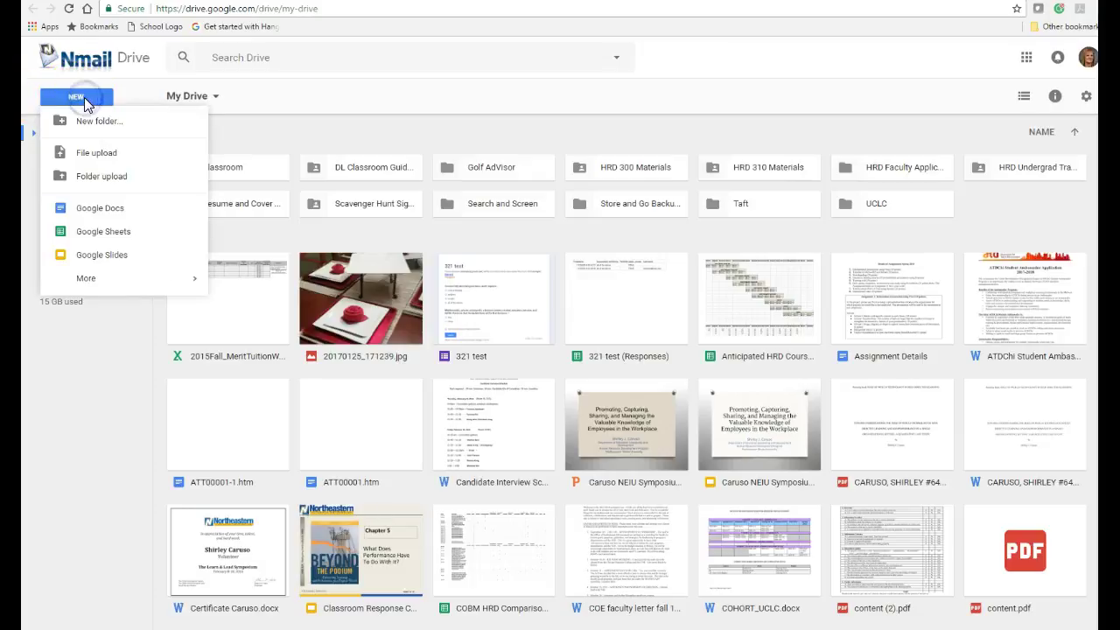
click(95, 125)
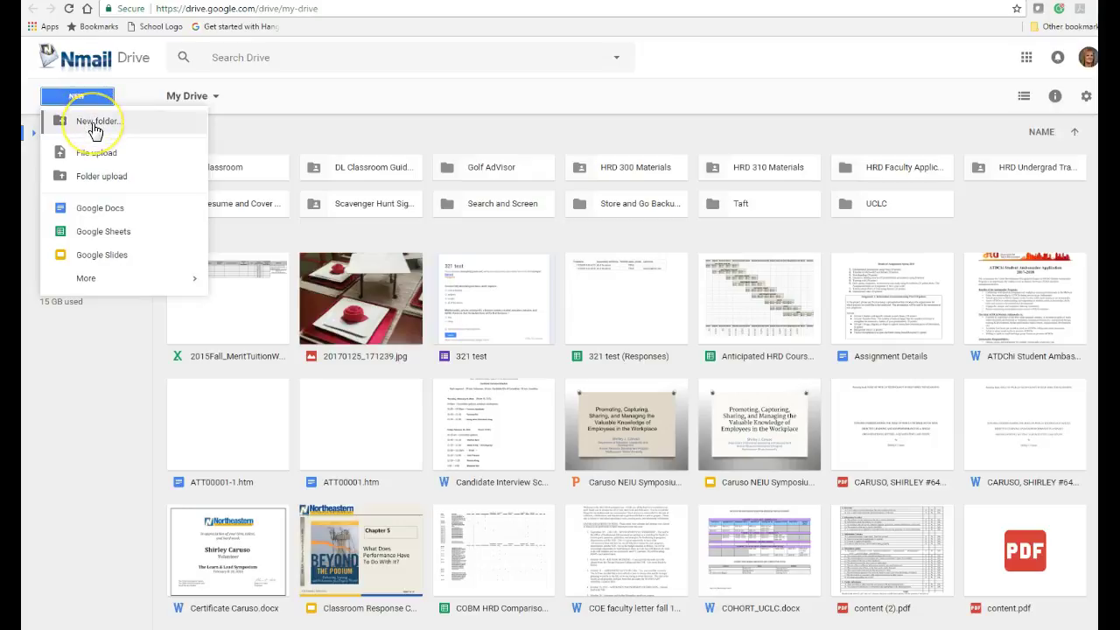
click(98, 159)
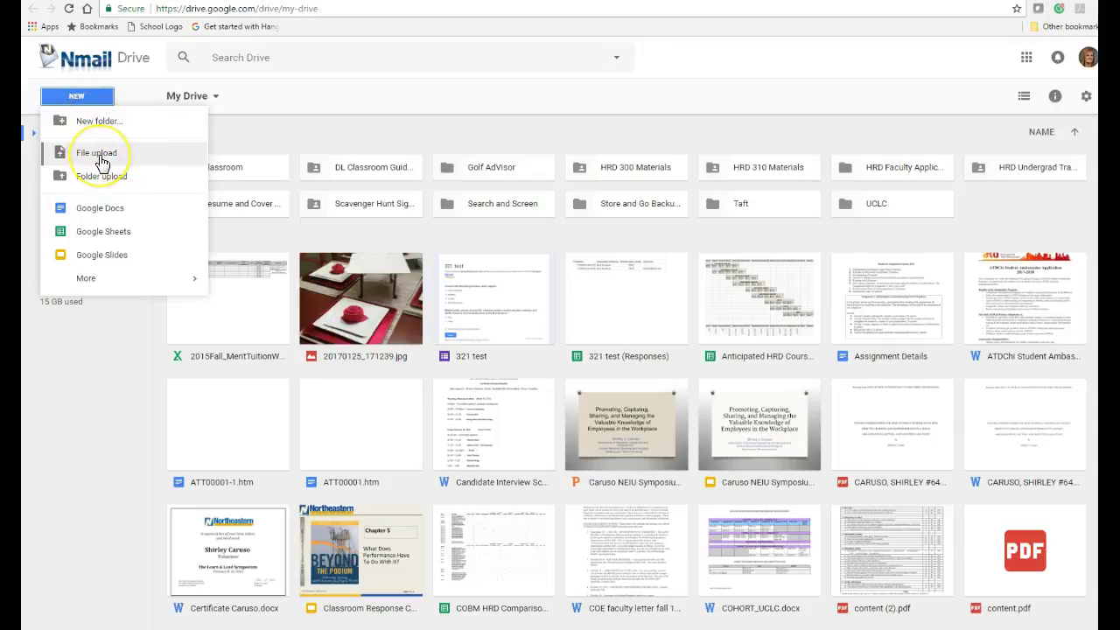
click(98, 155)
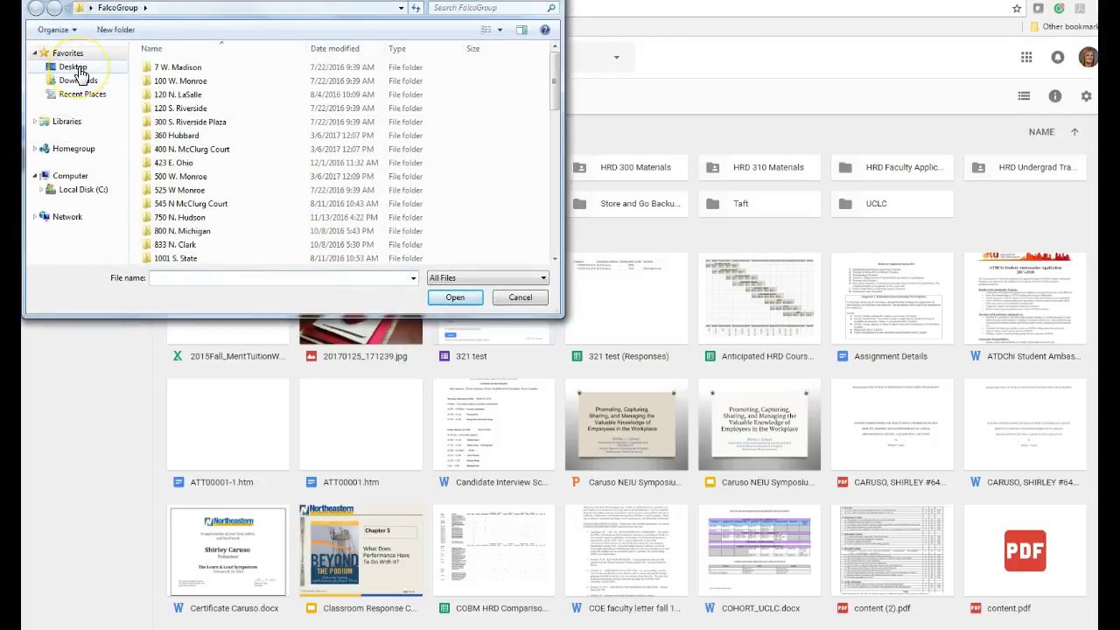
click(77, 68)
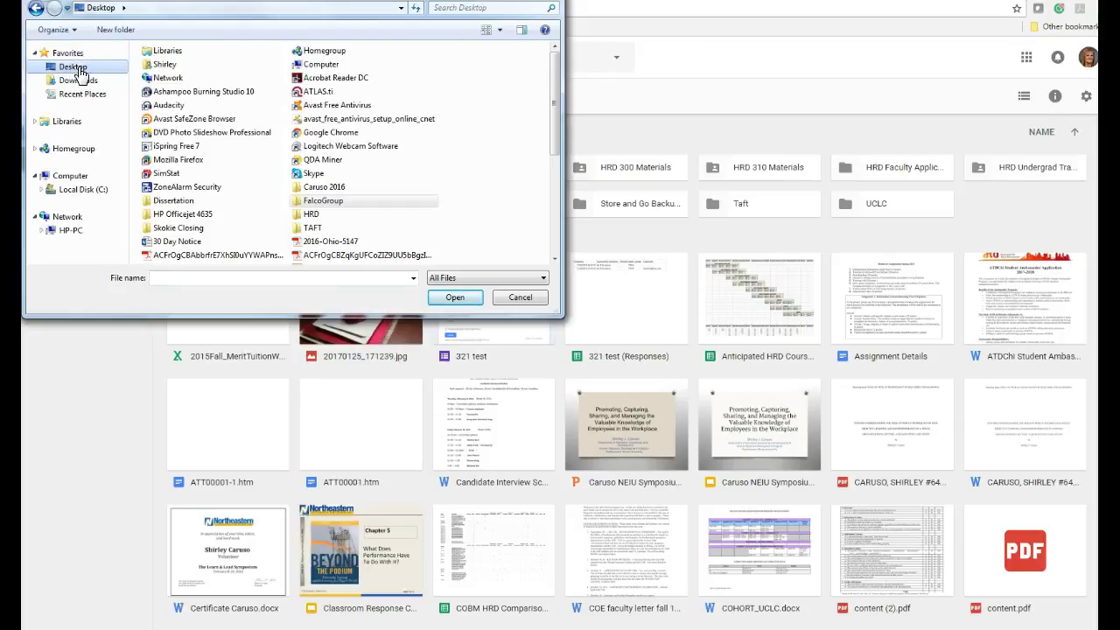
drag(554, 79, 554, 157)
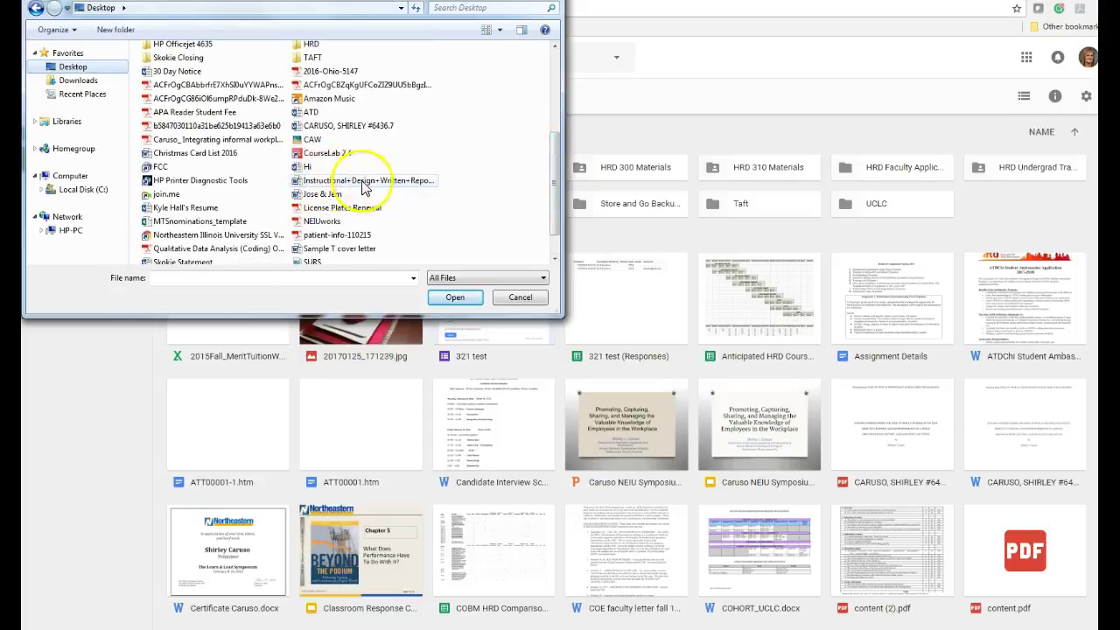
click(395, 183)
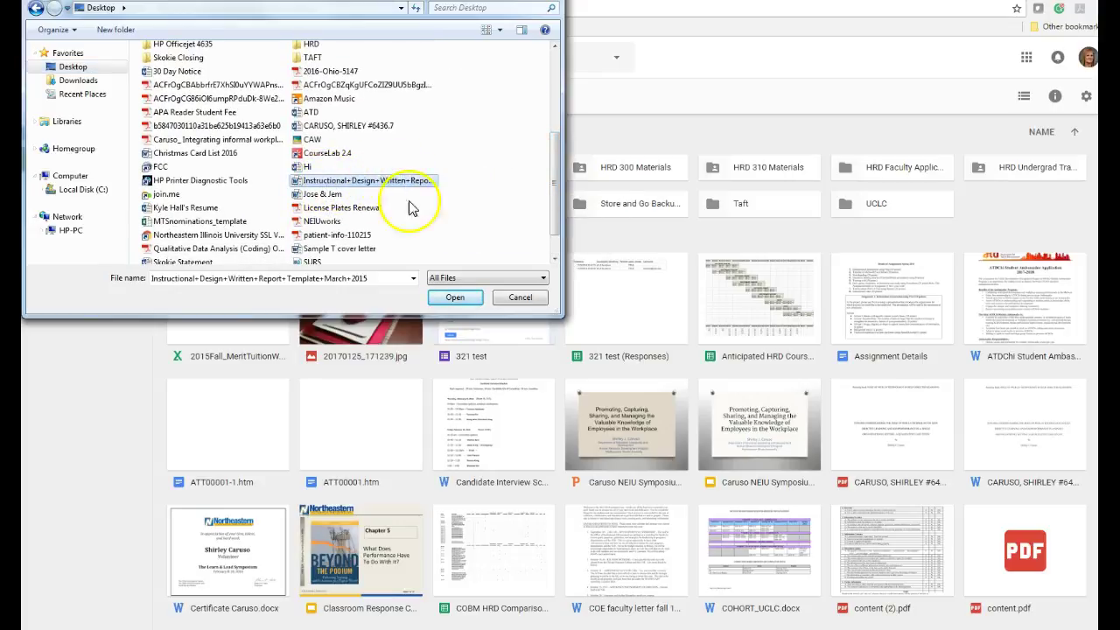
click(457, 297)
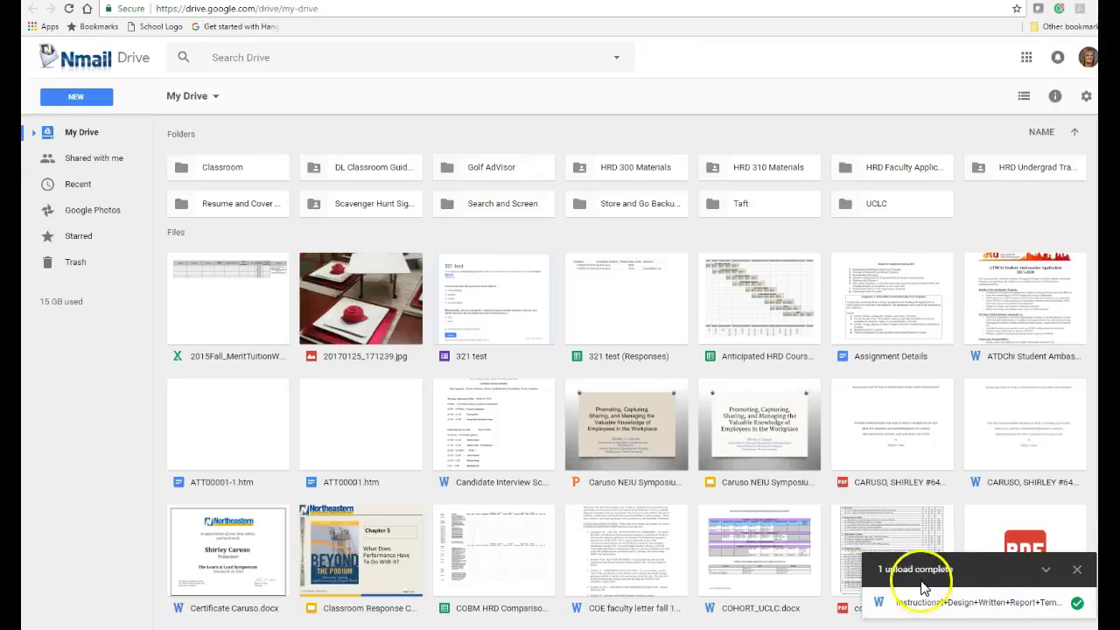
click(948, 602)
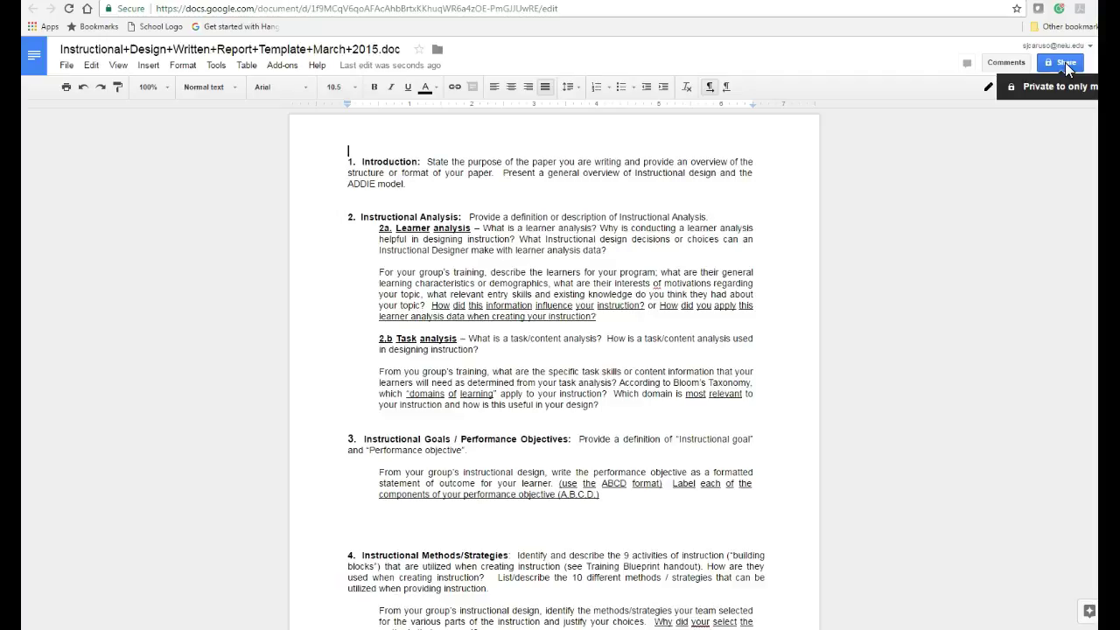
Step: Open the Share settings for the report template document
click(1065, 66)
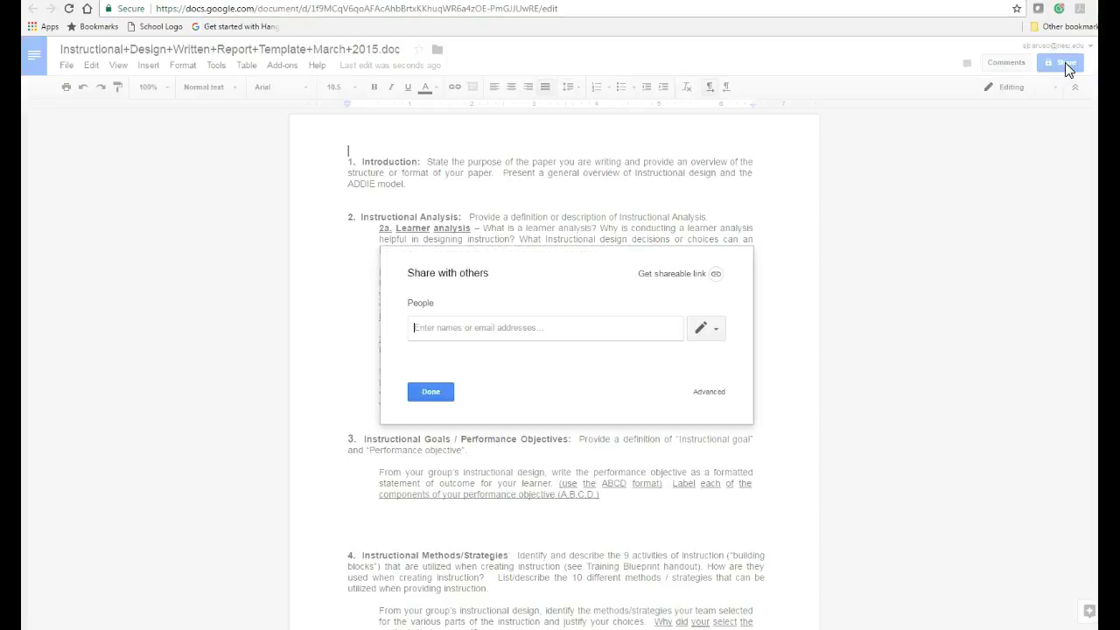
click(430, 334)
click(483, 327)
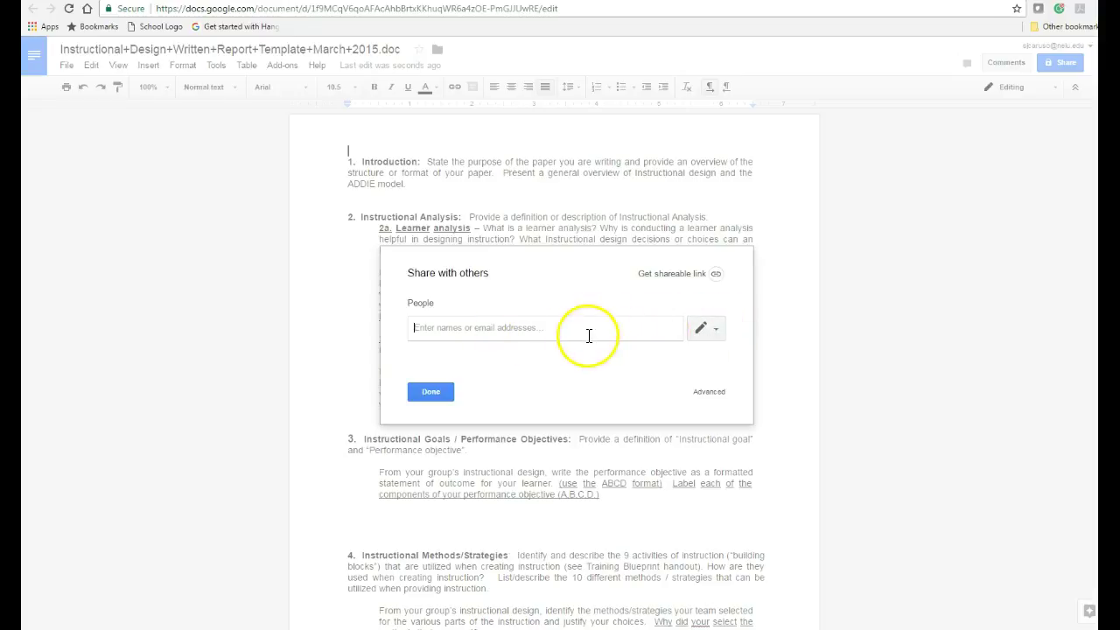
click(716, 332)
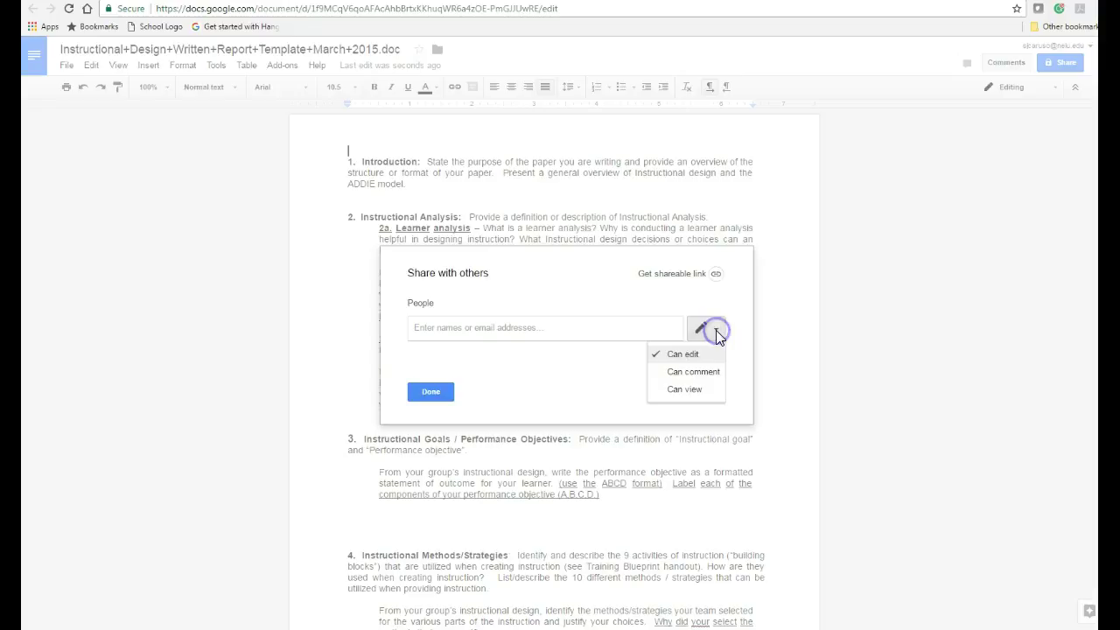
click(680, 357)
click(678, 359)
click(687, 376)
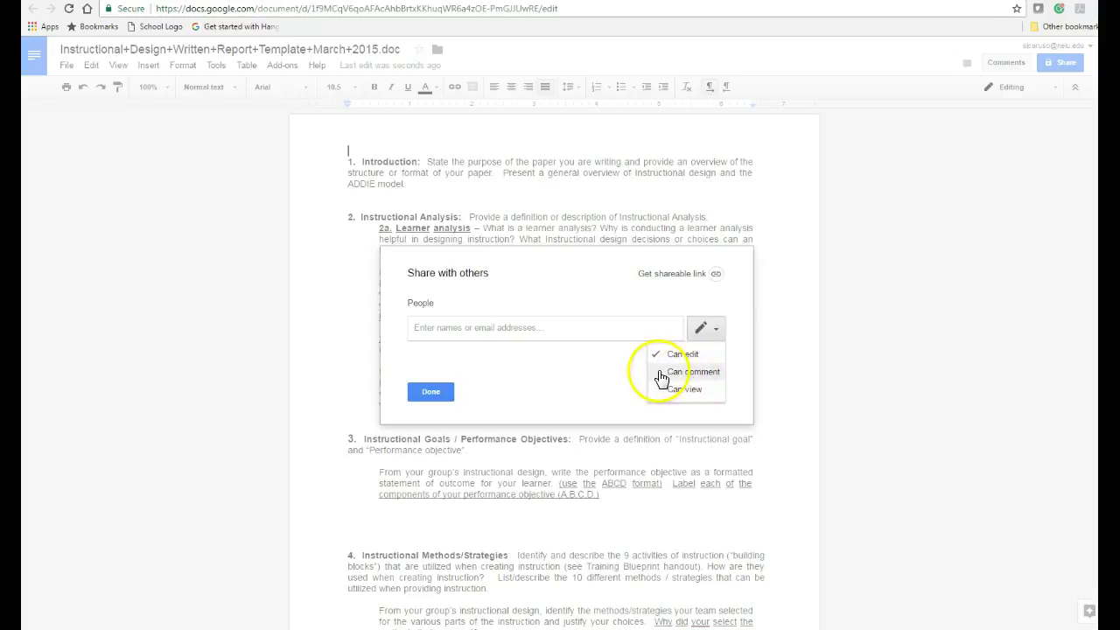
click(687, 359)
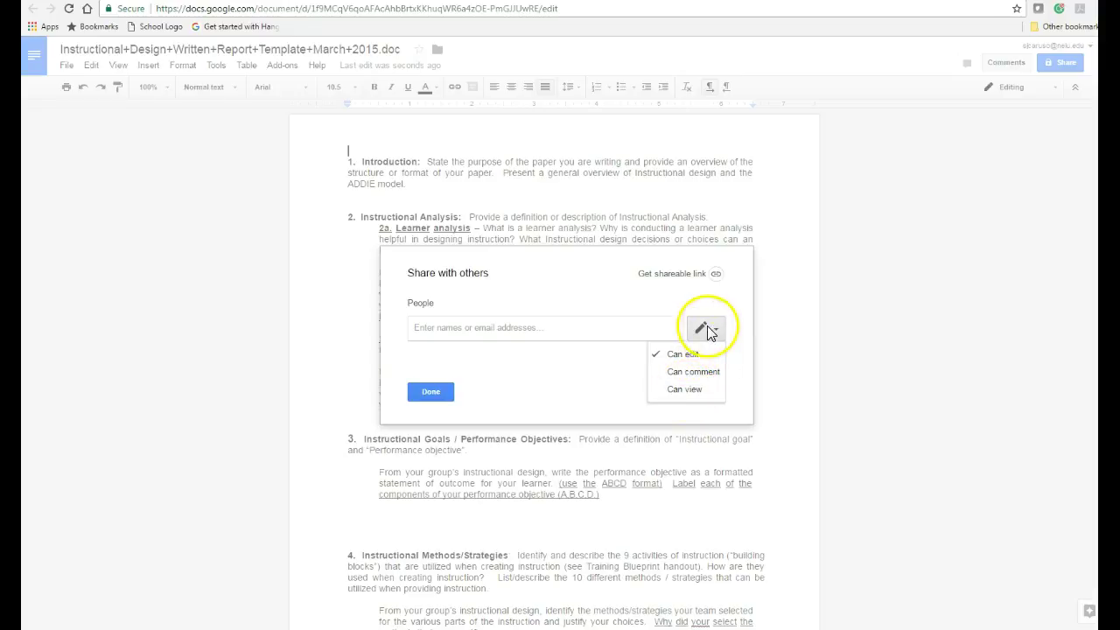
click(707, 329)
click(575, 332)
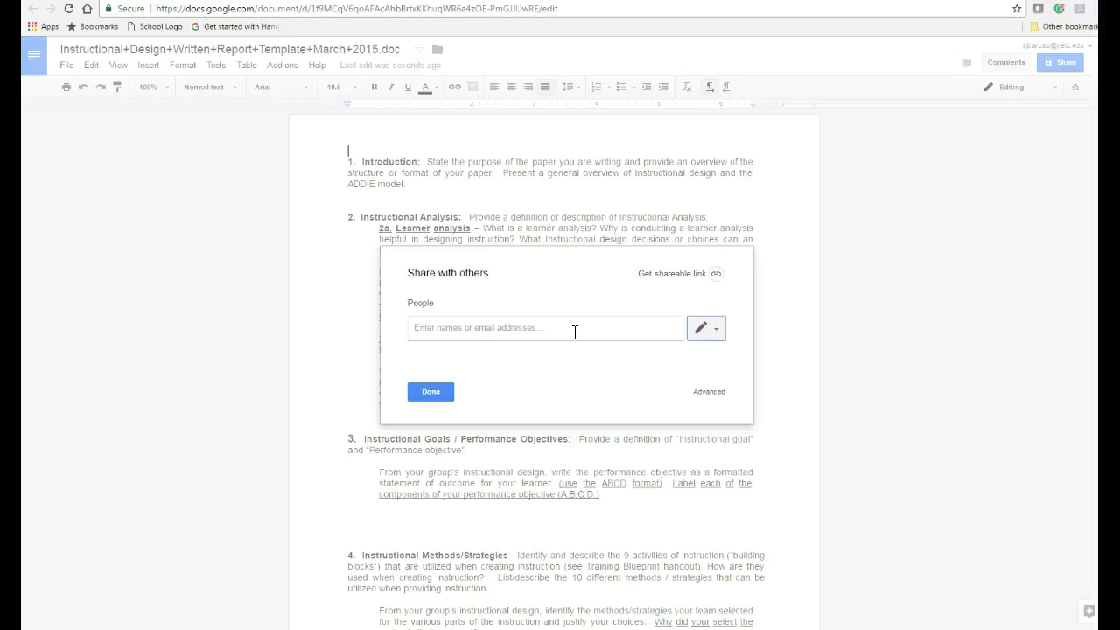
click(581, 331)
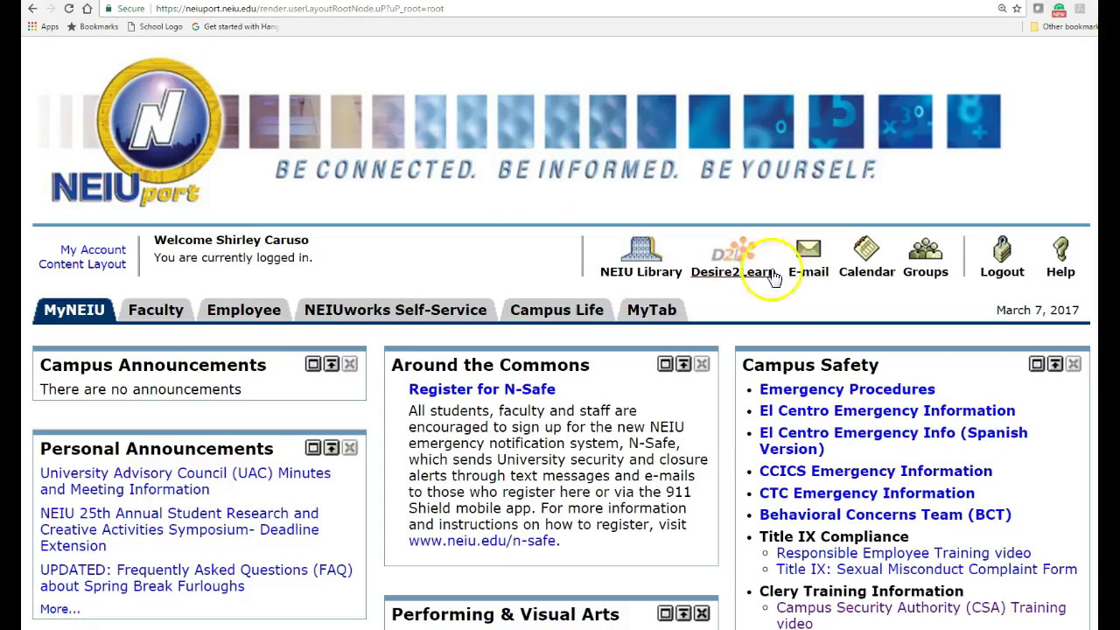
mouse_move(245, 629)
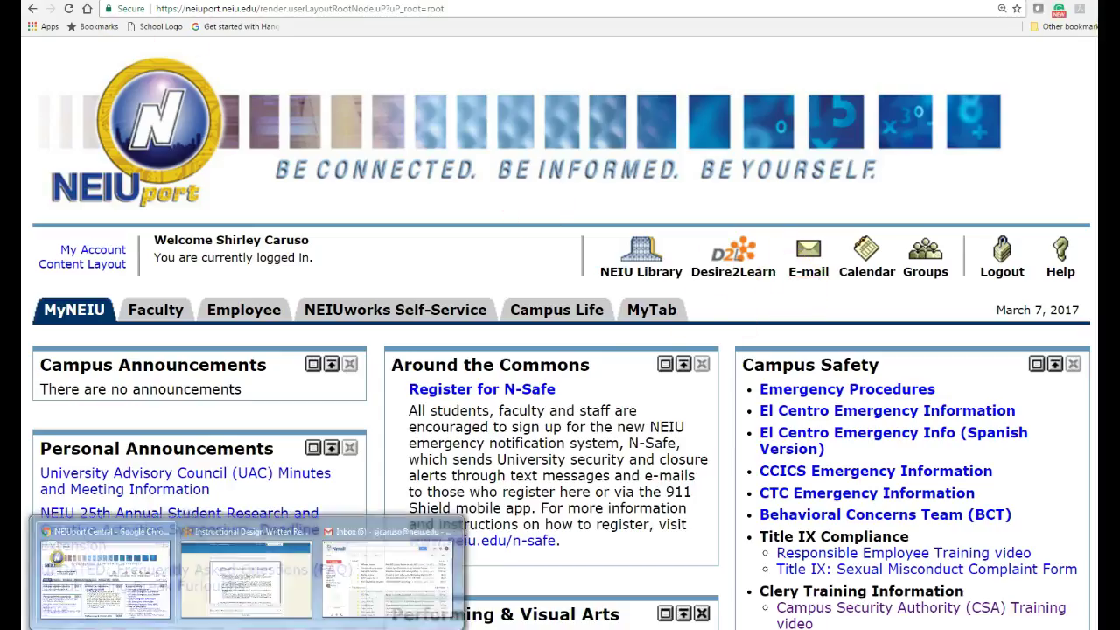
click(261, 582)
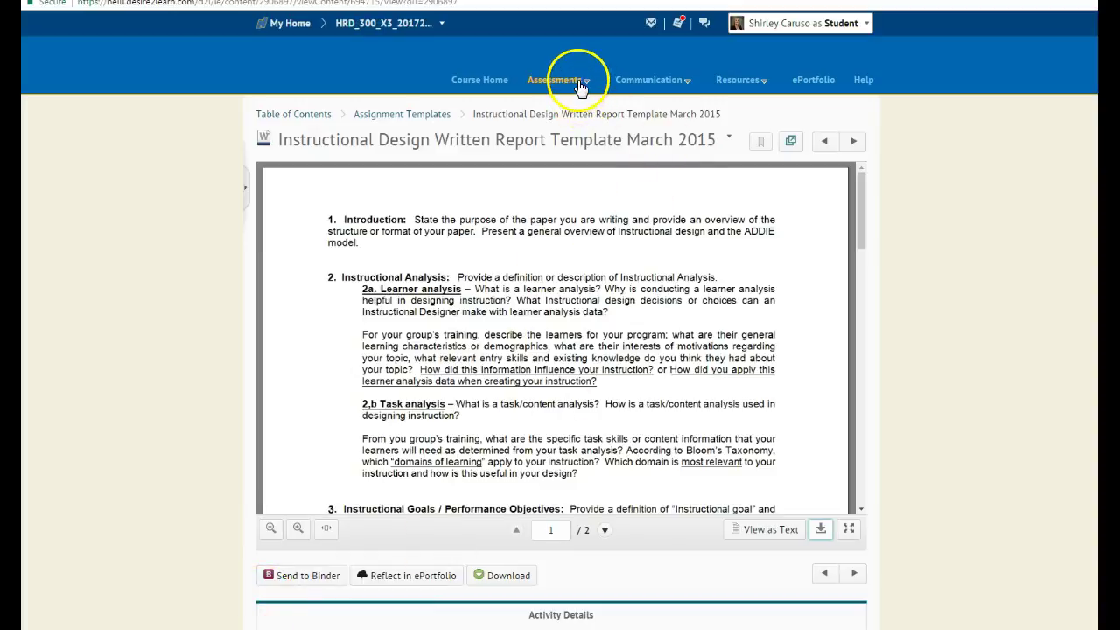
click(687, 80)
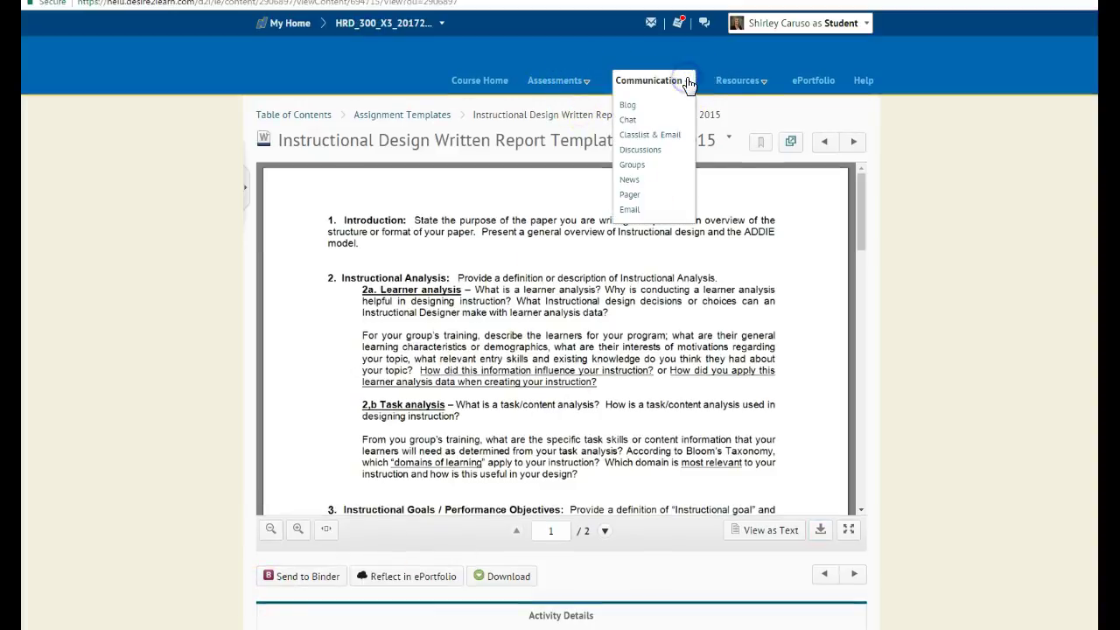
click(646, 138)
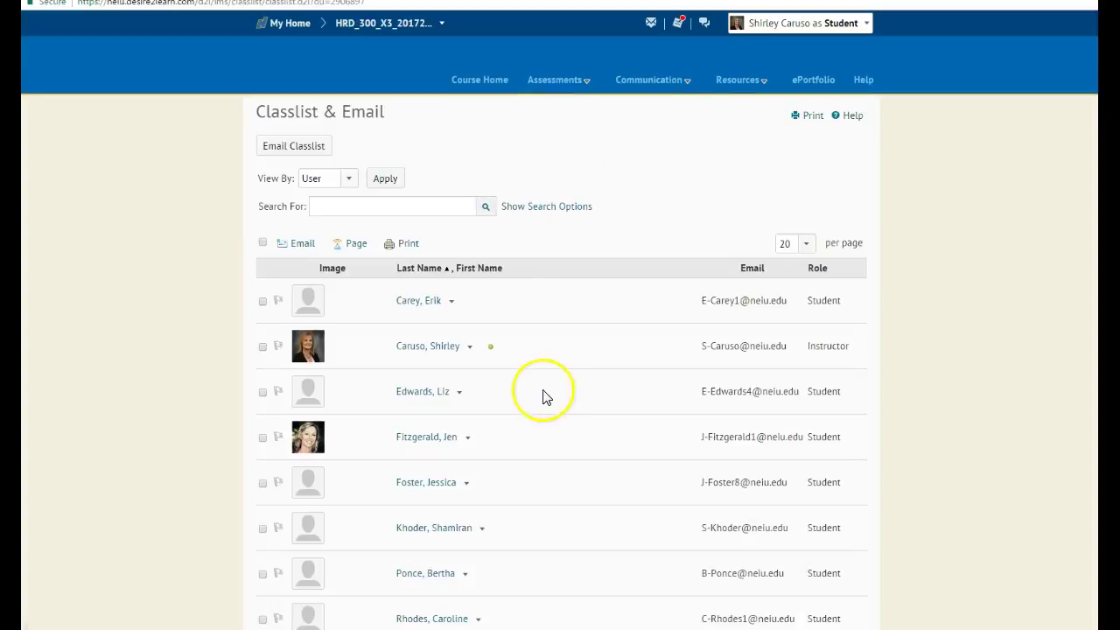
scroll(551, 430, down, 3)
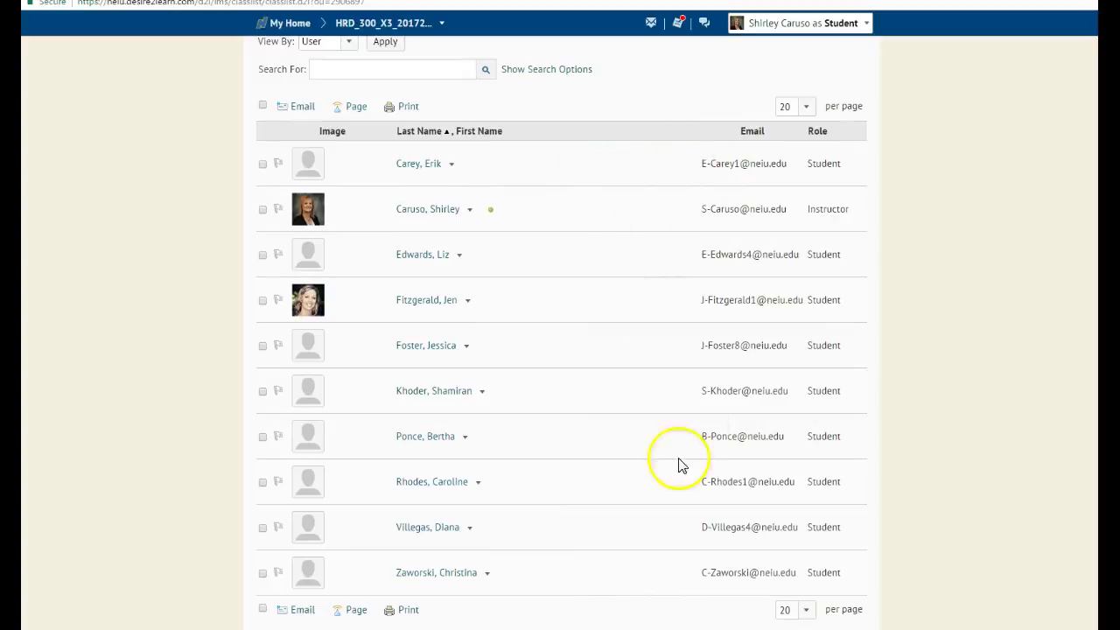
scroll(580, 615, up, 3)
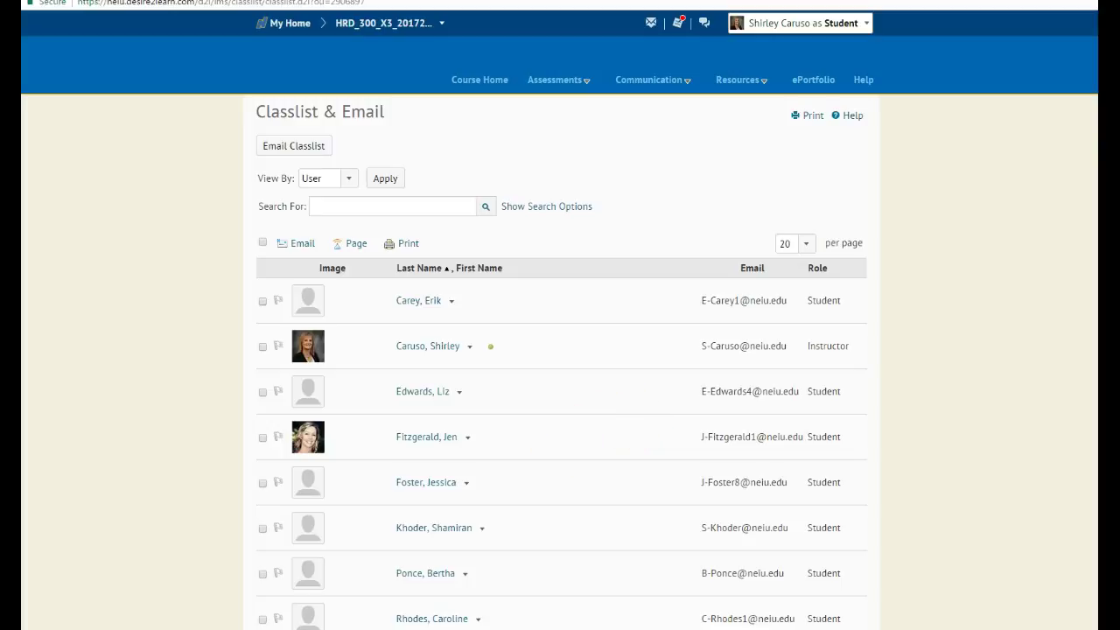
mouse_move(247, 629)
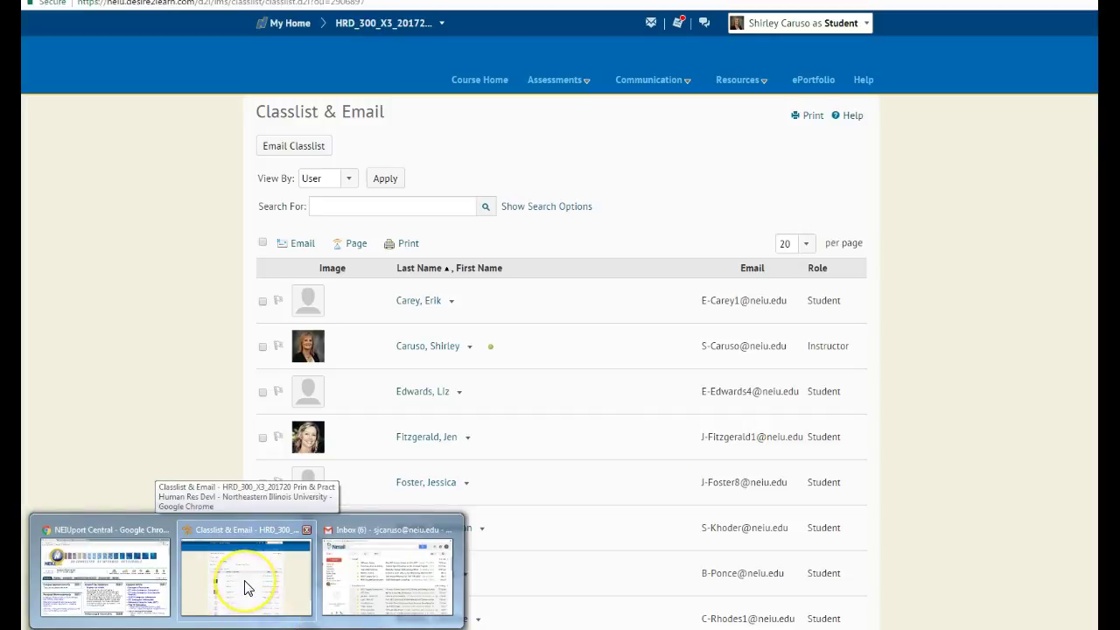
mouse_move(341, 586)
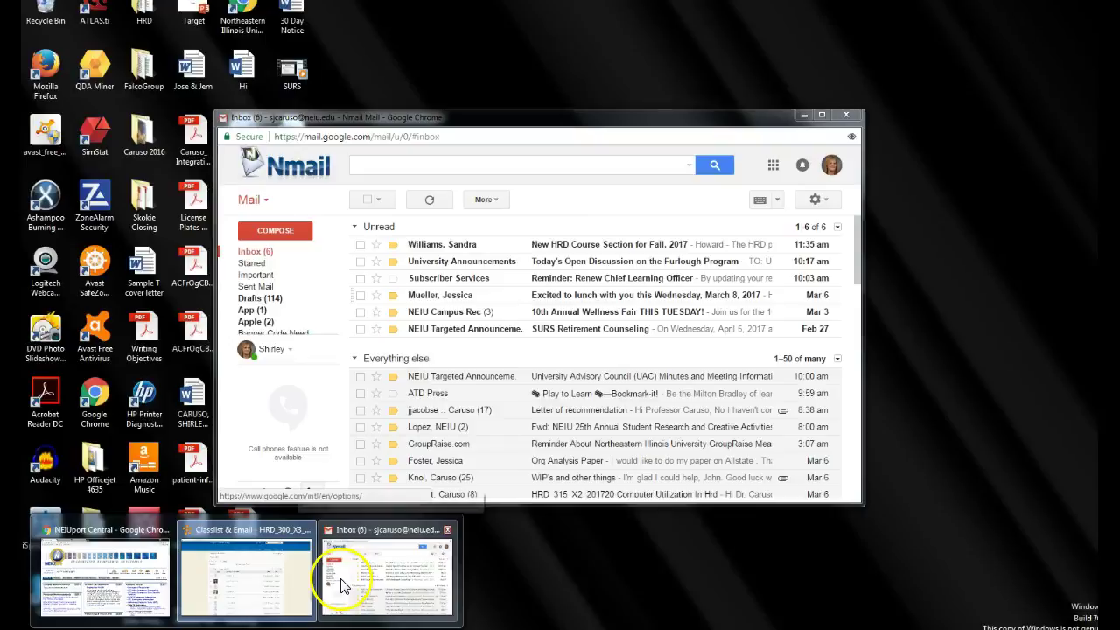
mouse_move(245, 578)
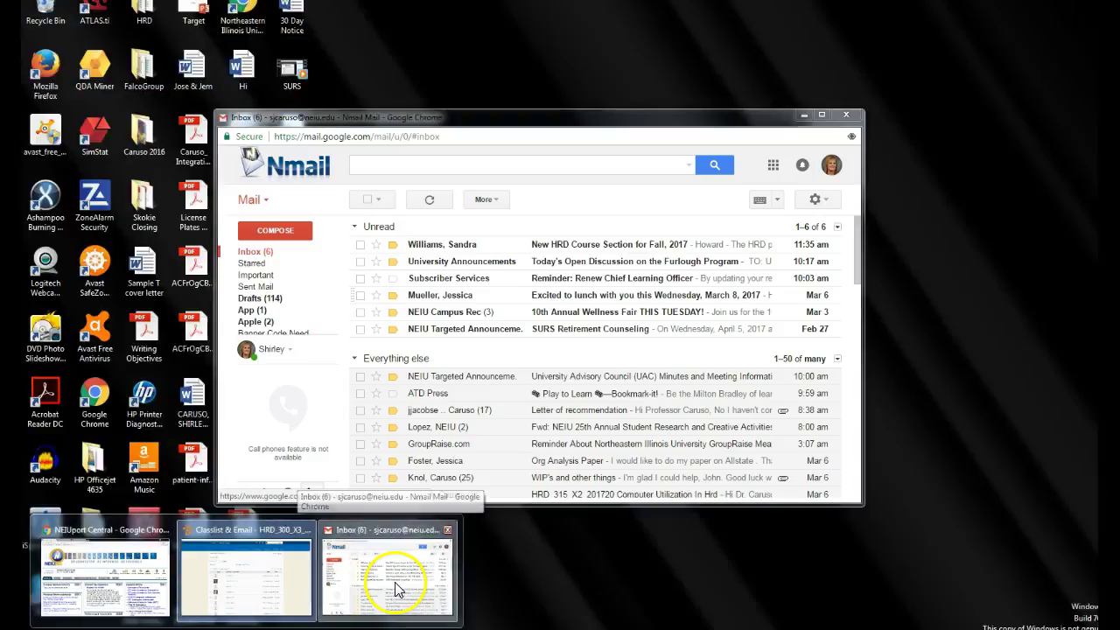
click(392, 584)
click(773, 166)
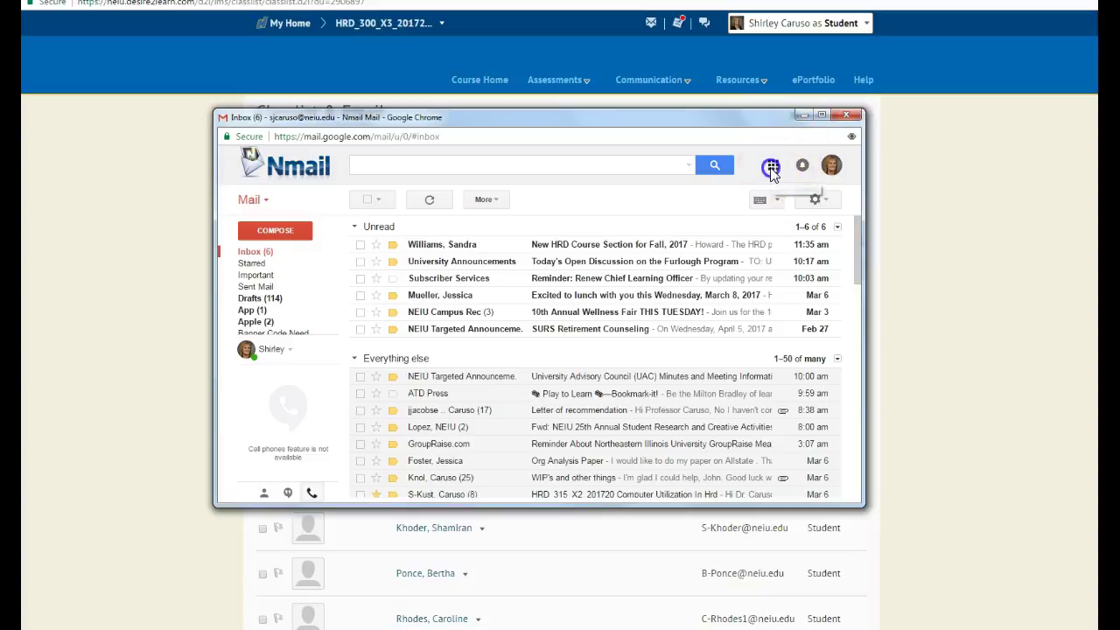
click(737, 302)
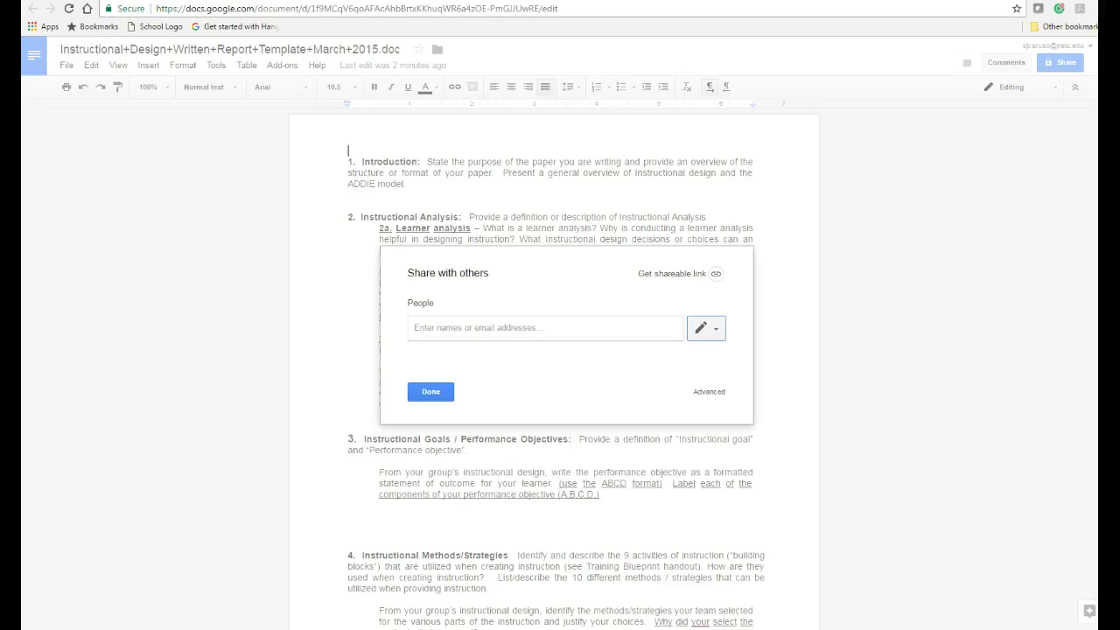
click(468, 328)
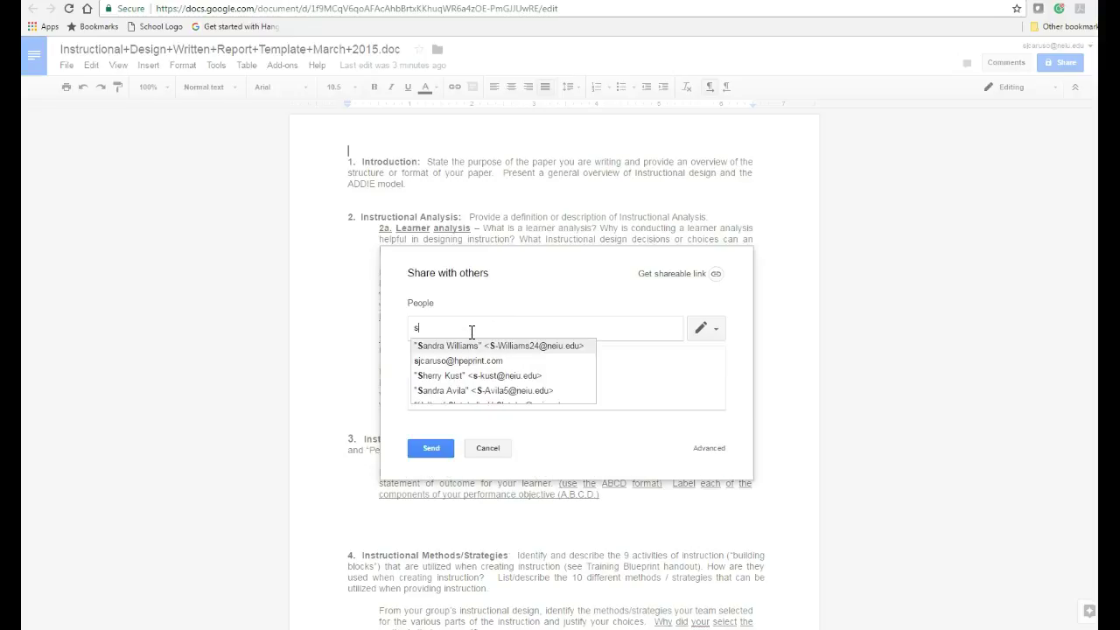
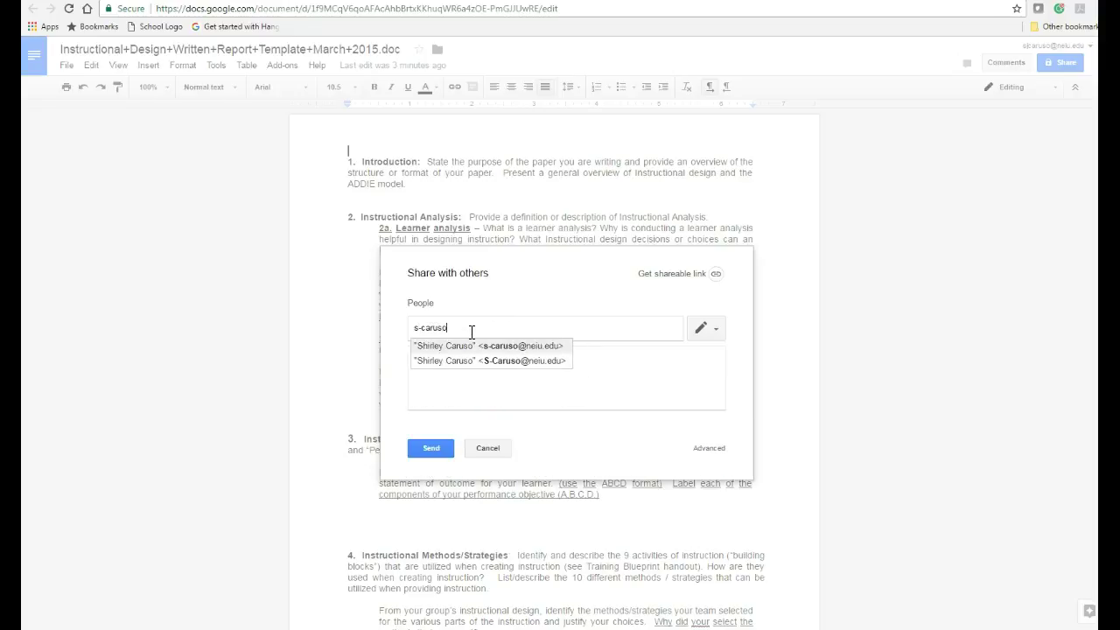
click(467, 346)
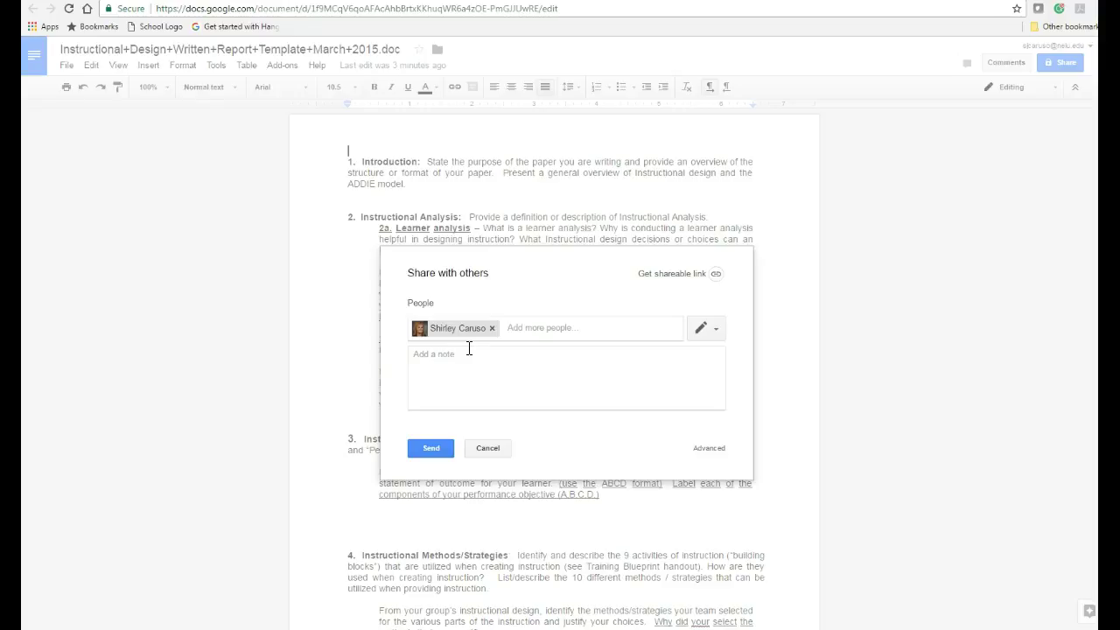
click(488, 450)
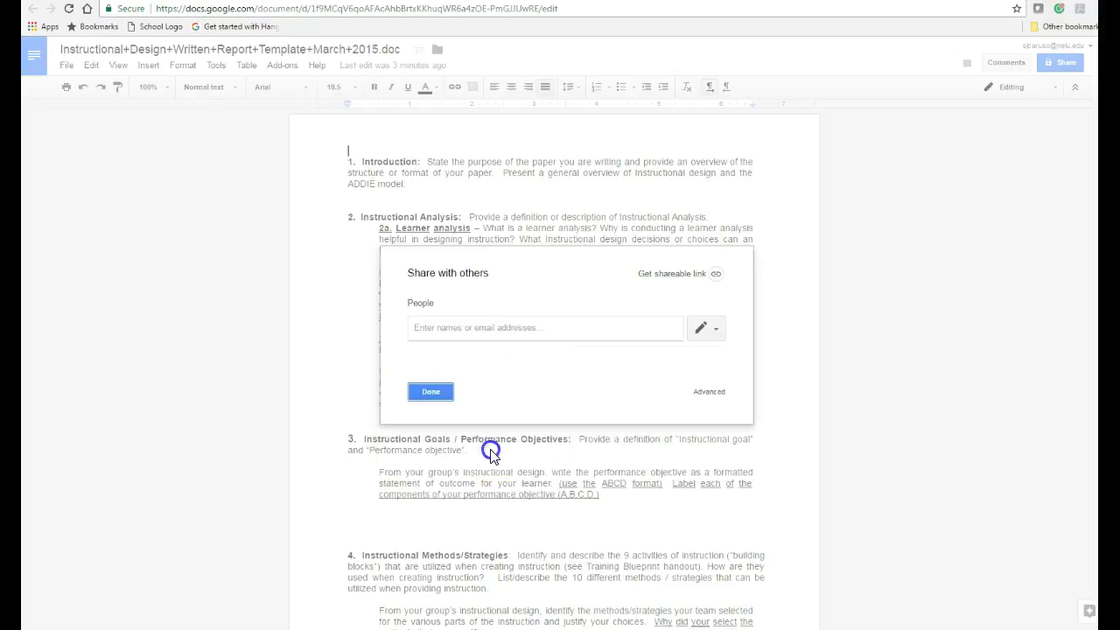
Step: Close sharing and add a blank line before Title so Title, Objective(s) and the table start a new page
click(435, 396)
scroll(585, 493, down, 3)
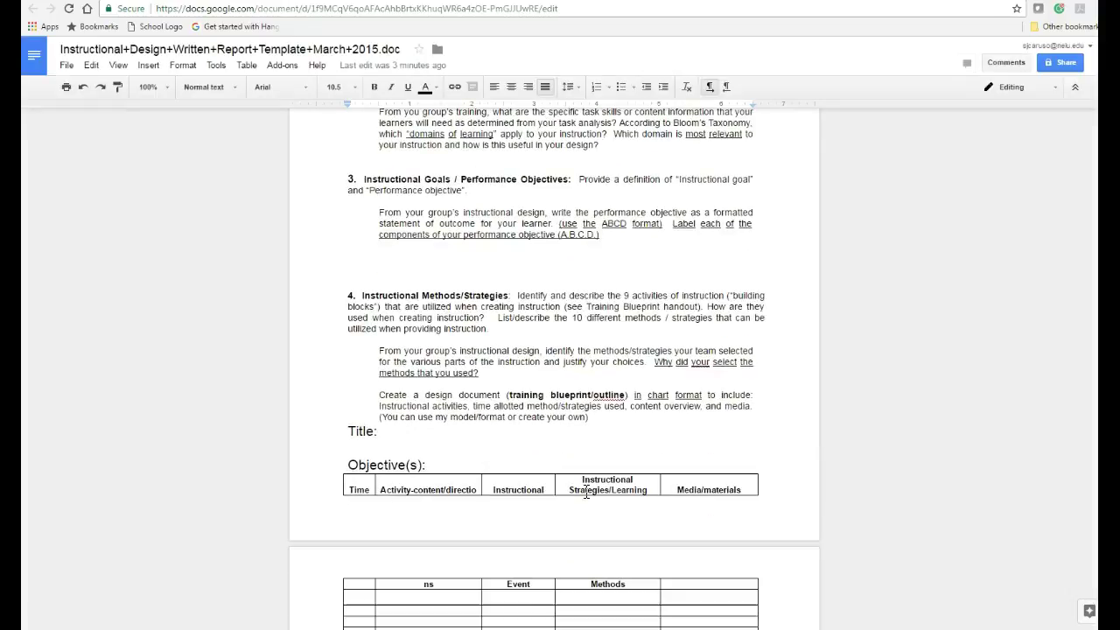
scroll(585, 493, up, 3)
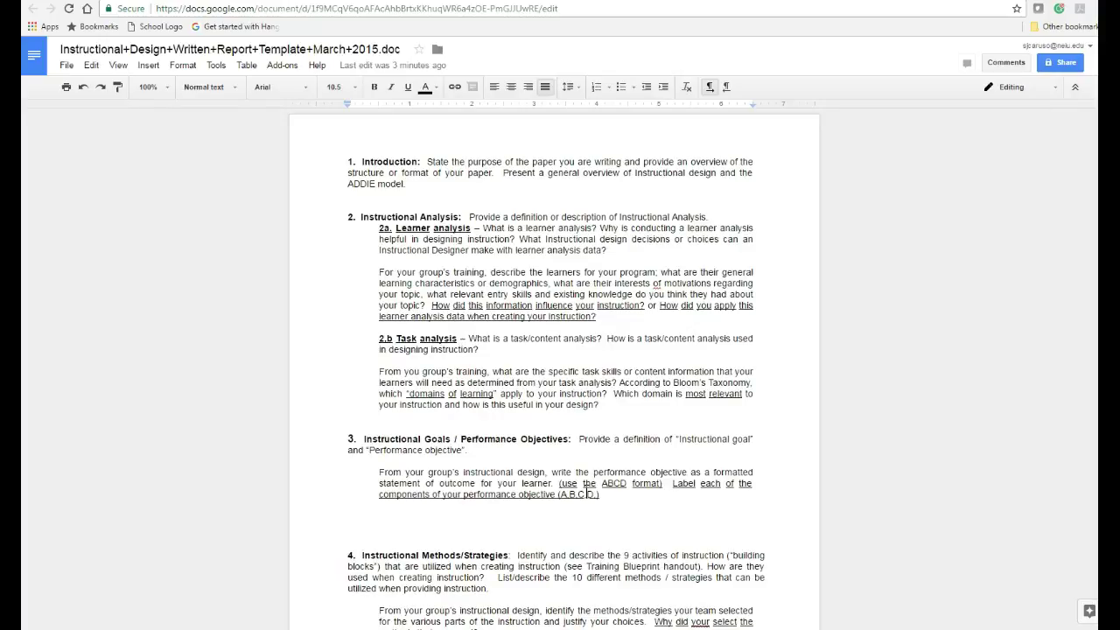
click(617, 473)
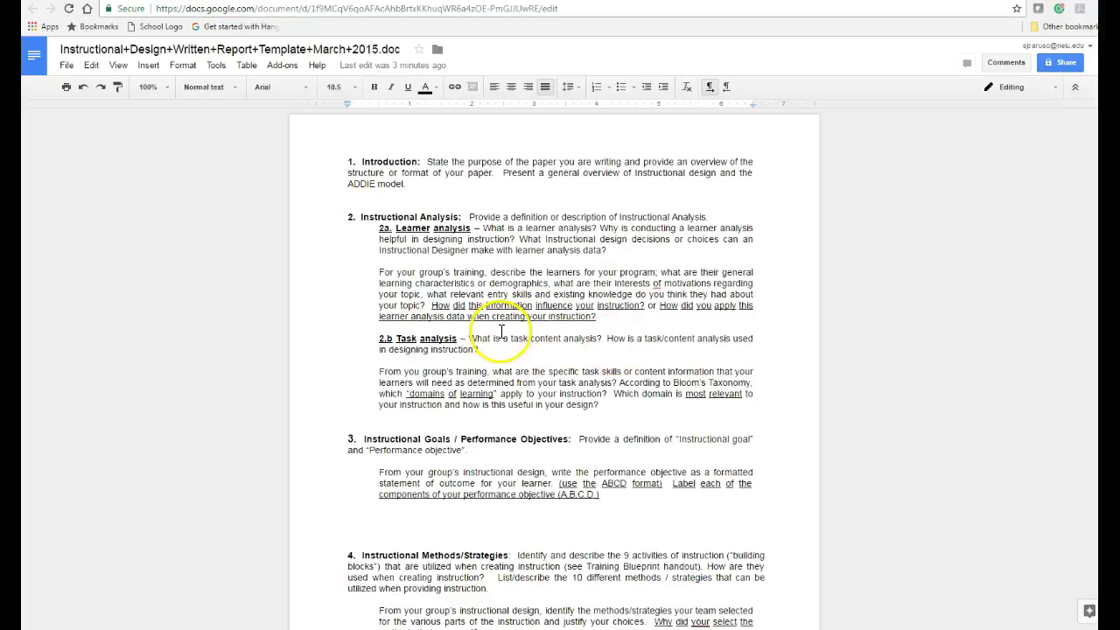
scroll(490, 337, down, 4)
click(360, 271)
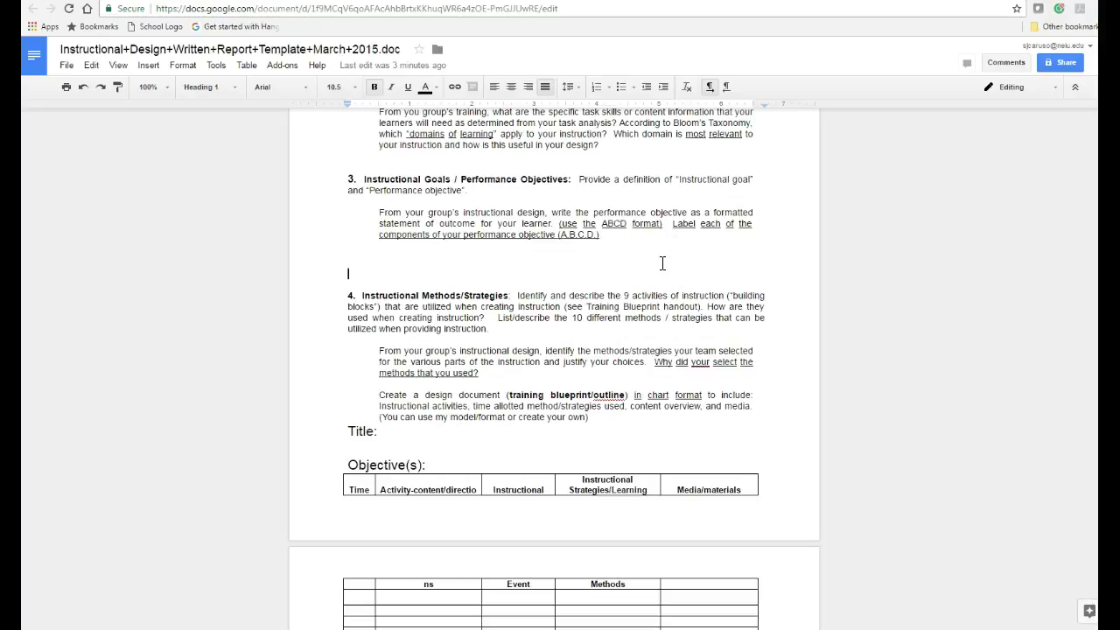
scroll(647, 306, down, 3)
click(345, 171)
key(Return)
key(Return)
key(Return)
key(Return)
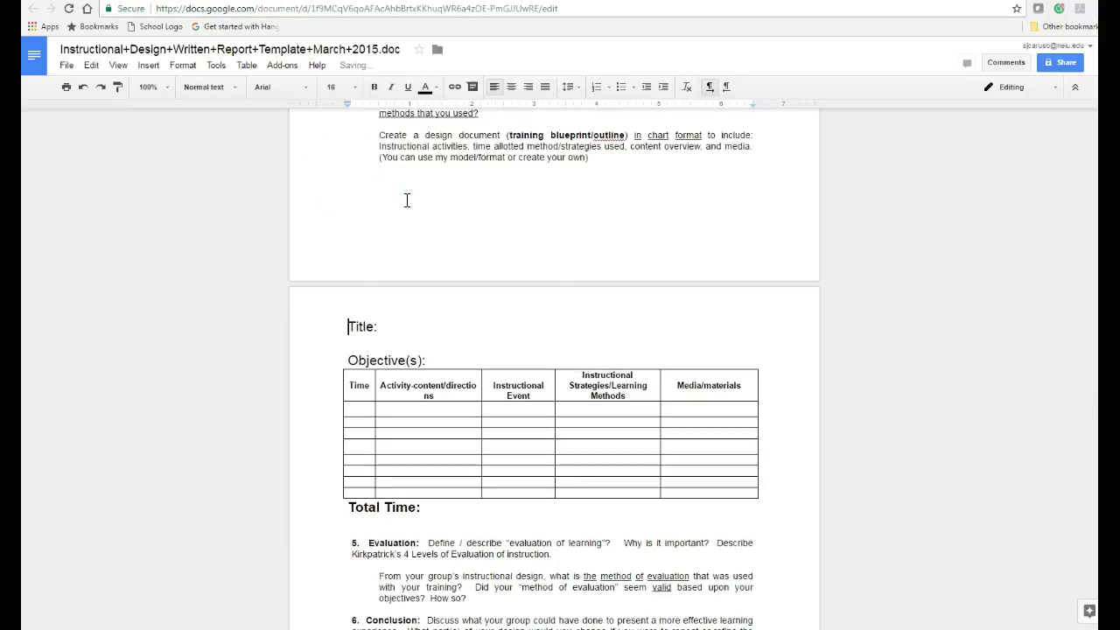
scroll(603, 385, down, 2)
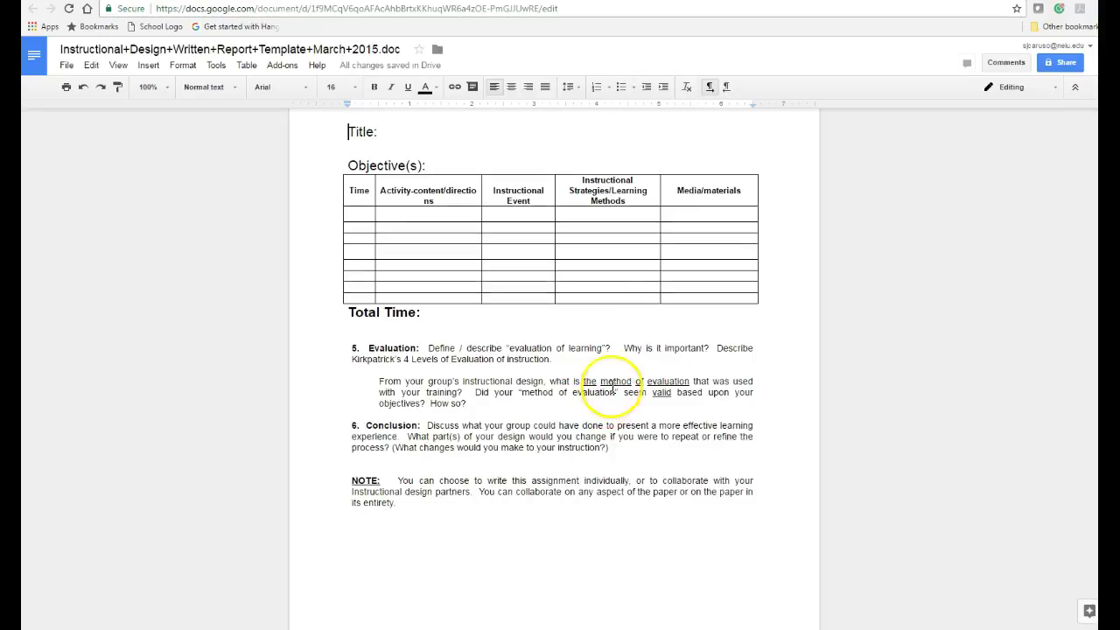